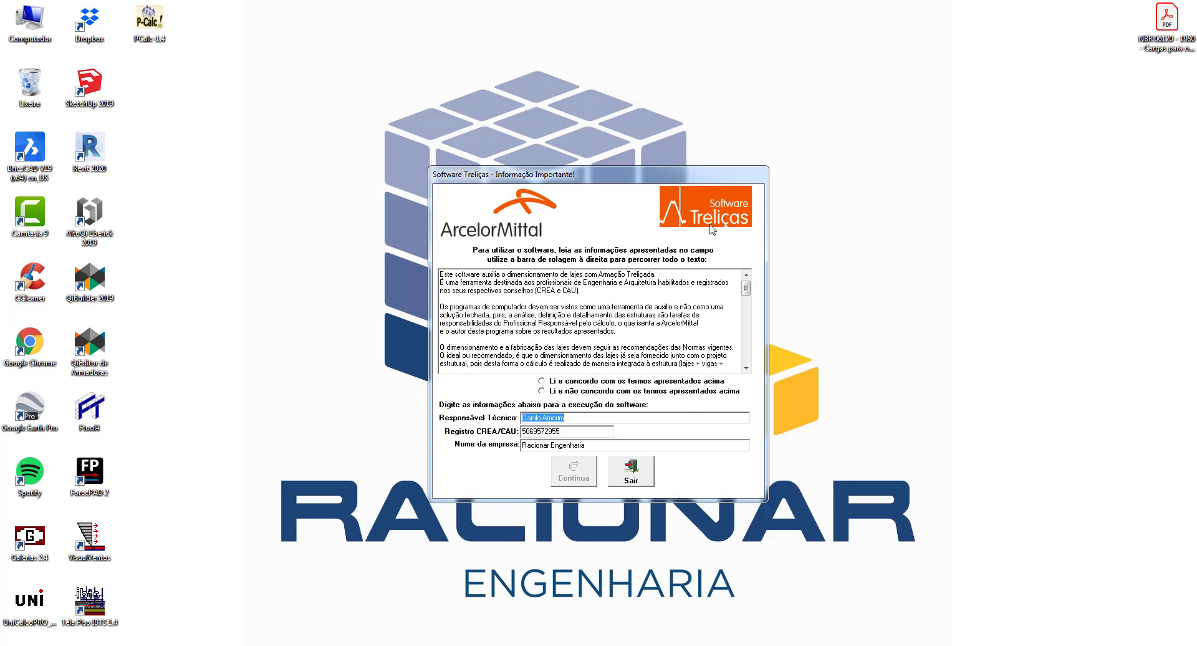
# Step: Accept the terms of use, continue into the program and start a new one-way lattice slab
pyautogui.click(541, 381)
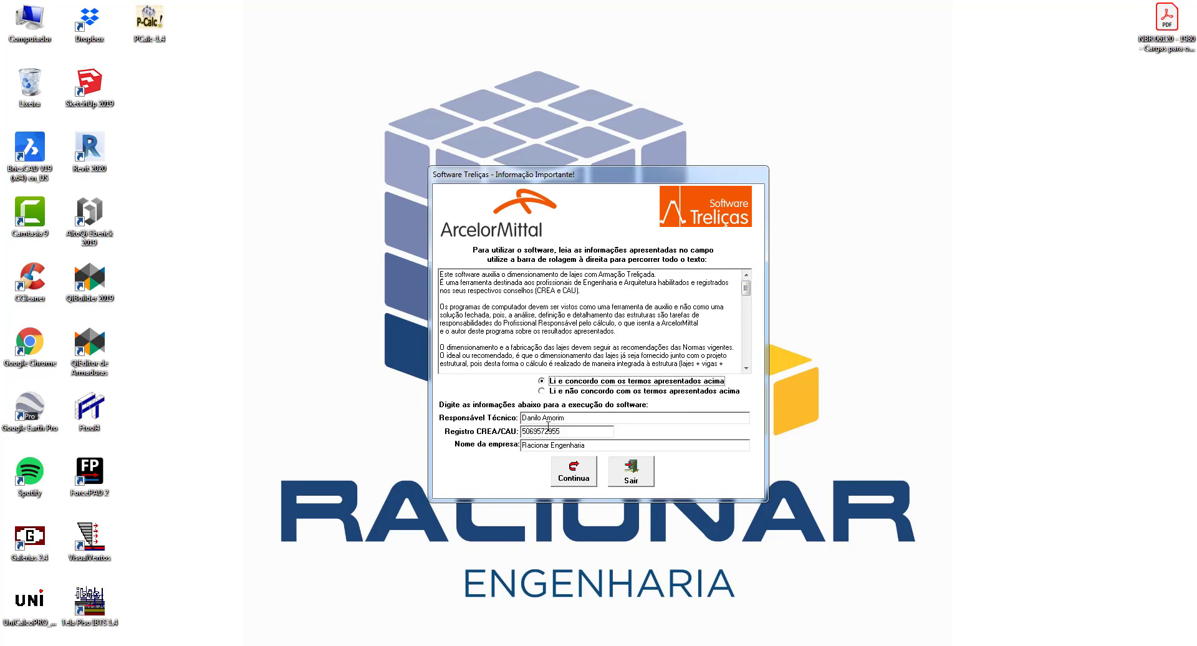
pyautogui.click(579, 473)
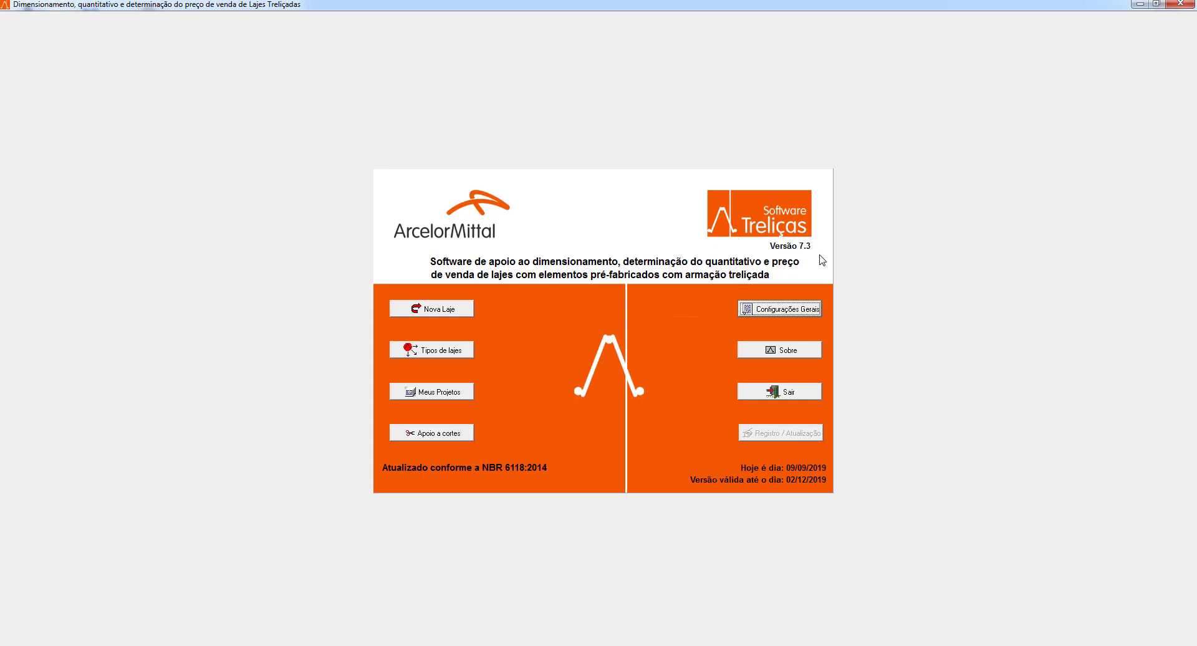
pyautogui.click(432, 309)
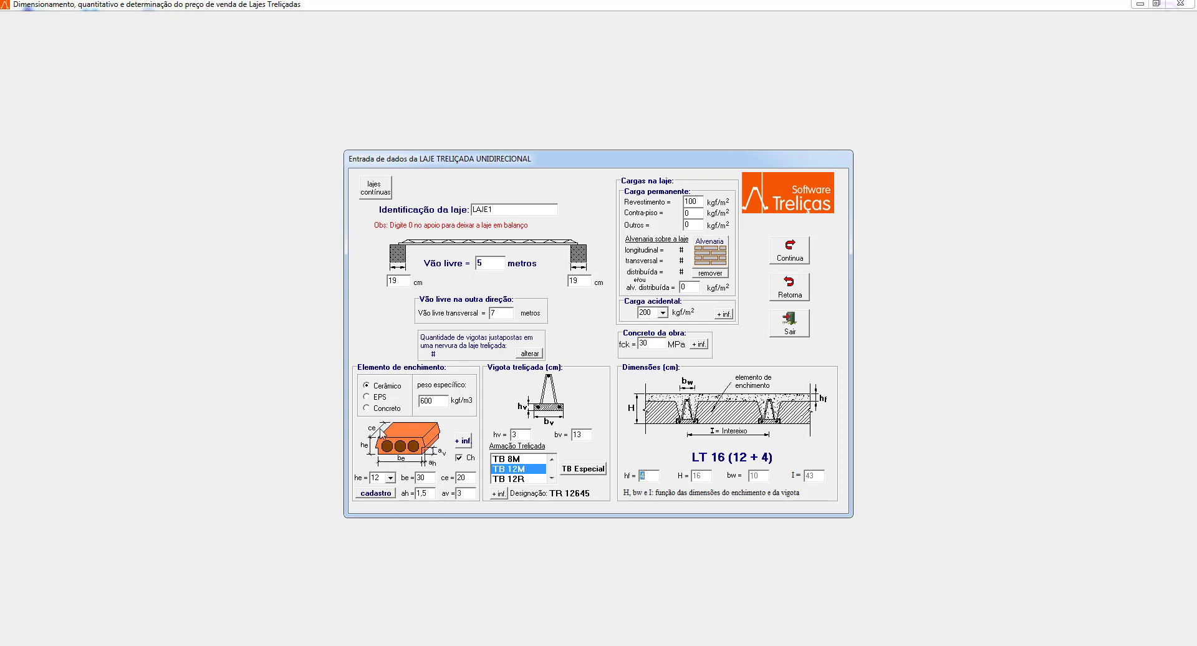
# Step: Set the slab's clear span to 4 m and the width of both supports to 14 cm
pyautogui.write('3')
pyautogui.doubleClick(405, 281)
pyautogui.write('14')
pyautogui.doubleClick(588, 281)
# Step: Compare the EPS filler with the ceramic one, keep ceramic and set its block height he to 8 cm
pyautogui.click(367, 397)
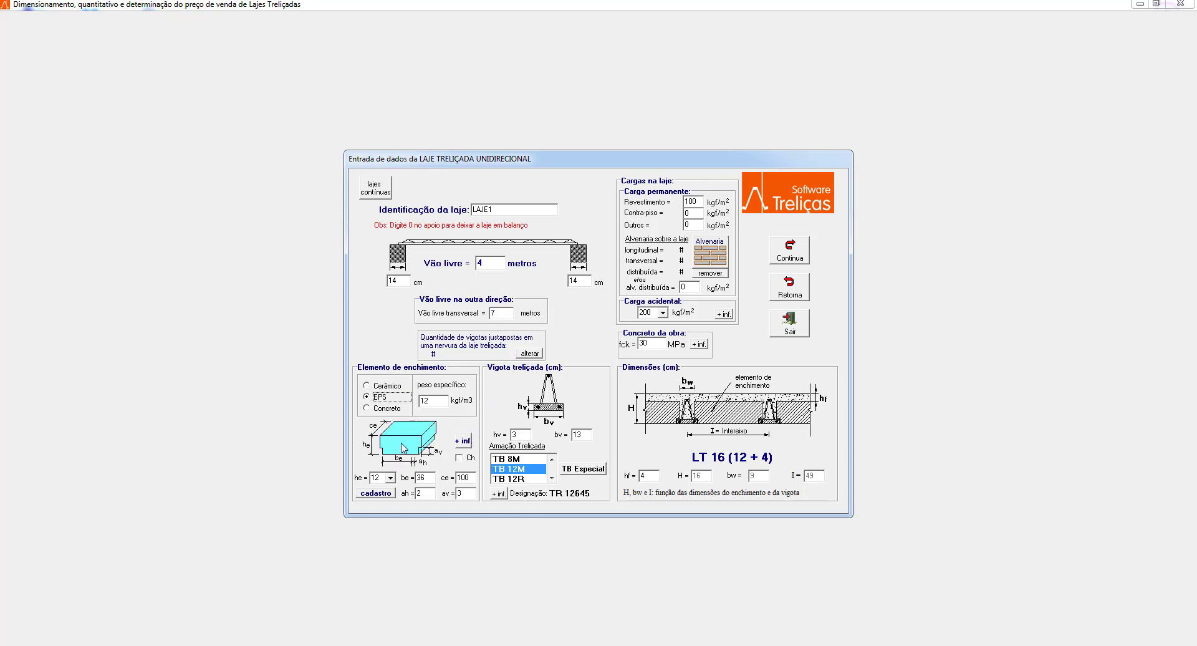
pyautogui.click(369, 386)
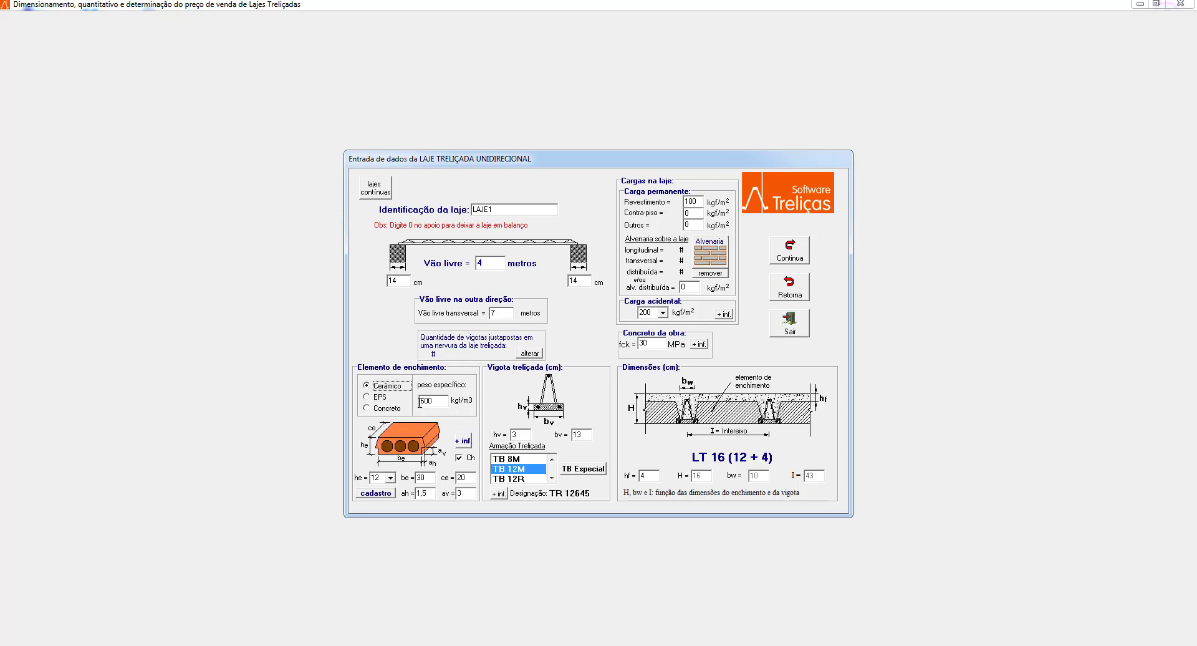
pyautogui.click(391, 479)
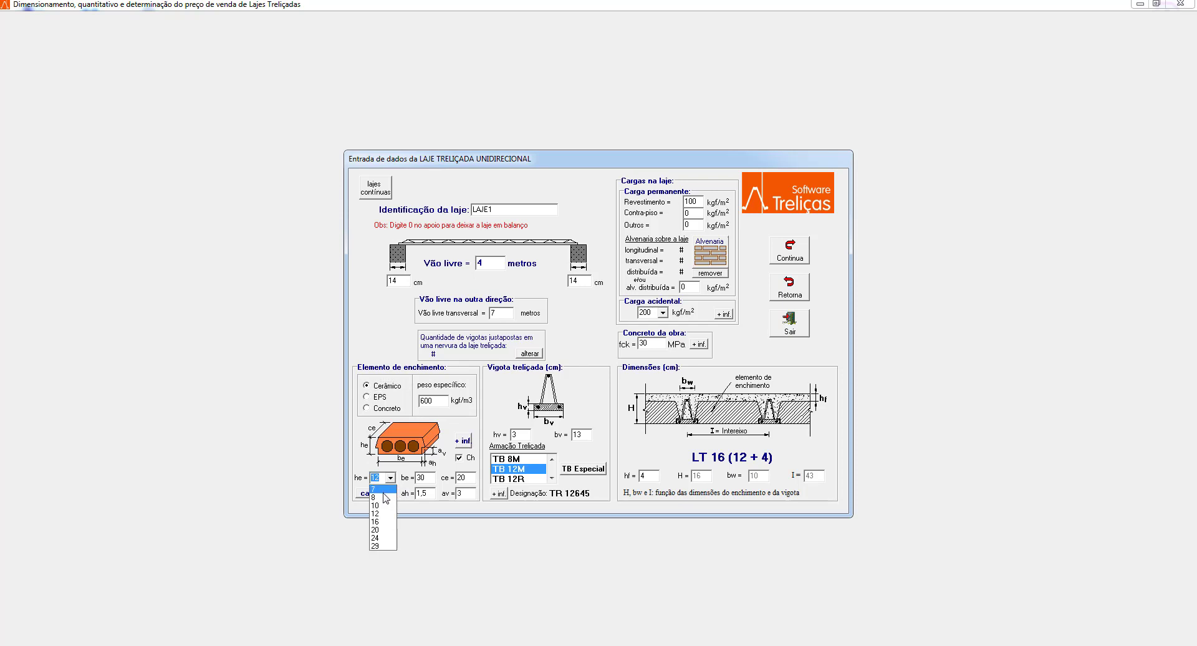
pyautogui.click(384, 498)
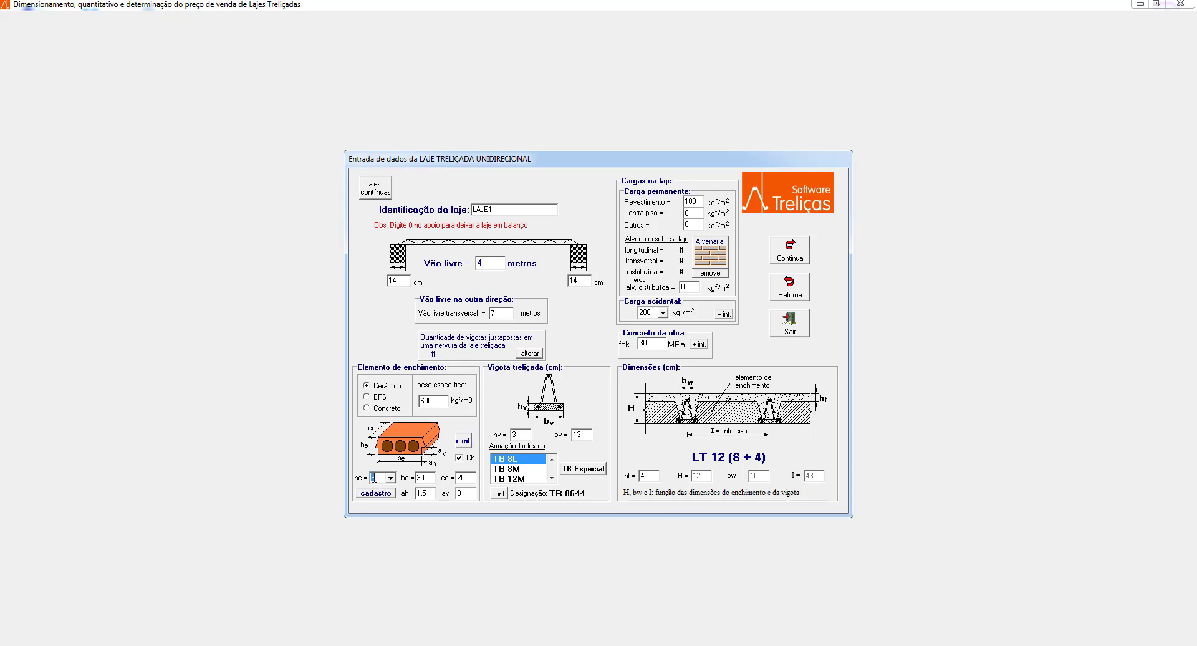
# Step: Set the concrete topping thickness hf to 4 cm and the concrete strength fck to 25 MPa
pyautogui.click(652, 477)
pyautogui.write('5')
pyautogui.write('4')
pyautogui.doubleClick(655, 342)
pyautogui.write('25')
# Step: Review the slab's accidental load choices, its coating and subfloor load entries, and the masonry arrangement options
pyautogui.click(663, 313)
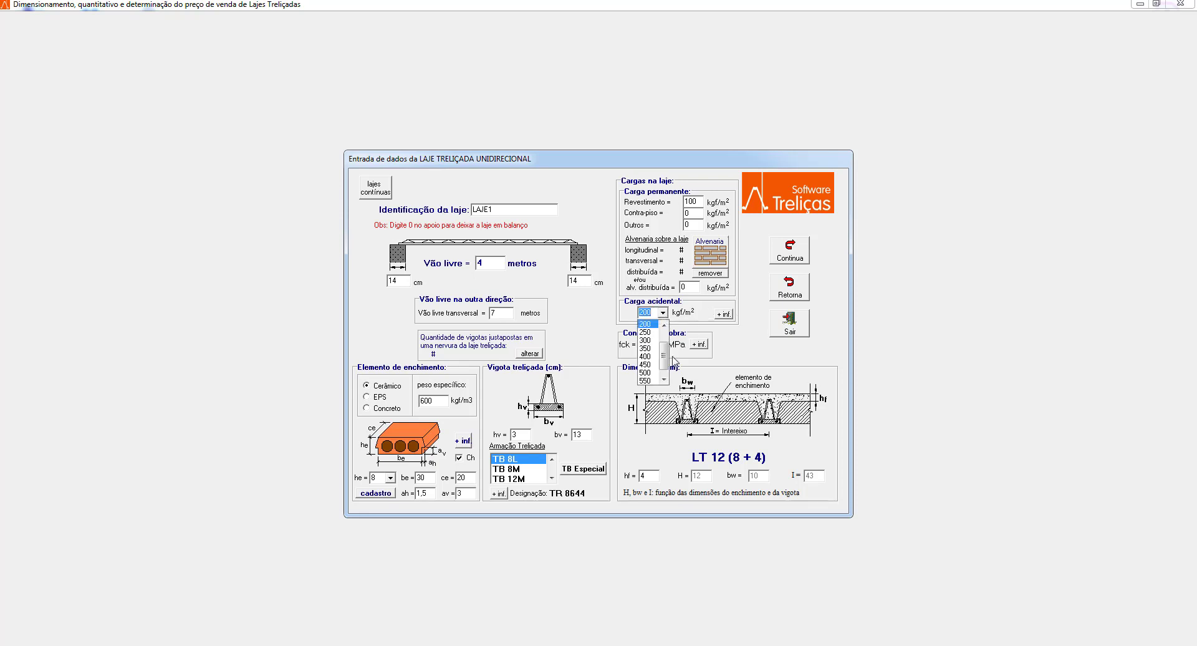
pyautogui.click(701, 206)
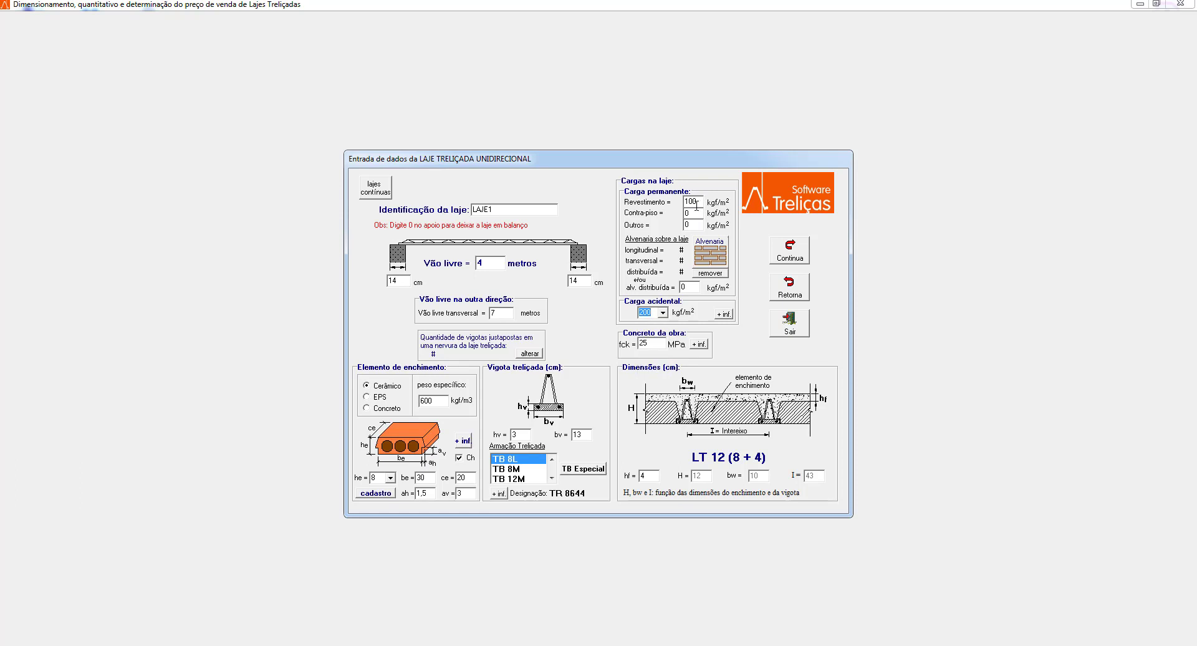
pyautogui.doubleClick(698, 203)
pyautogui.click(694, 216)
pyautogui.doubleClick(700, 201)
pyautogui.write('50')
pyautogui.doubleClick(695, 212)
pyautogui.moveTo(701, 201); pyautogui.dragTo(632, 208)
pyautogui.click(711, 259)
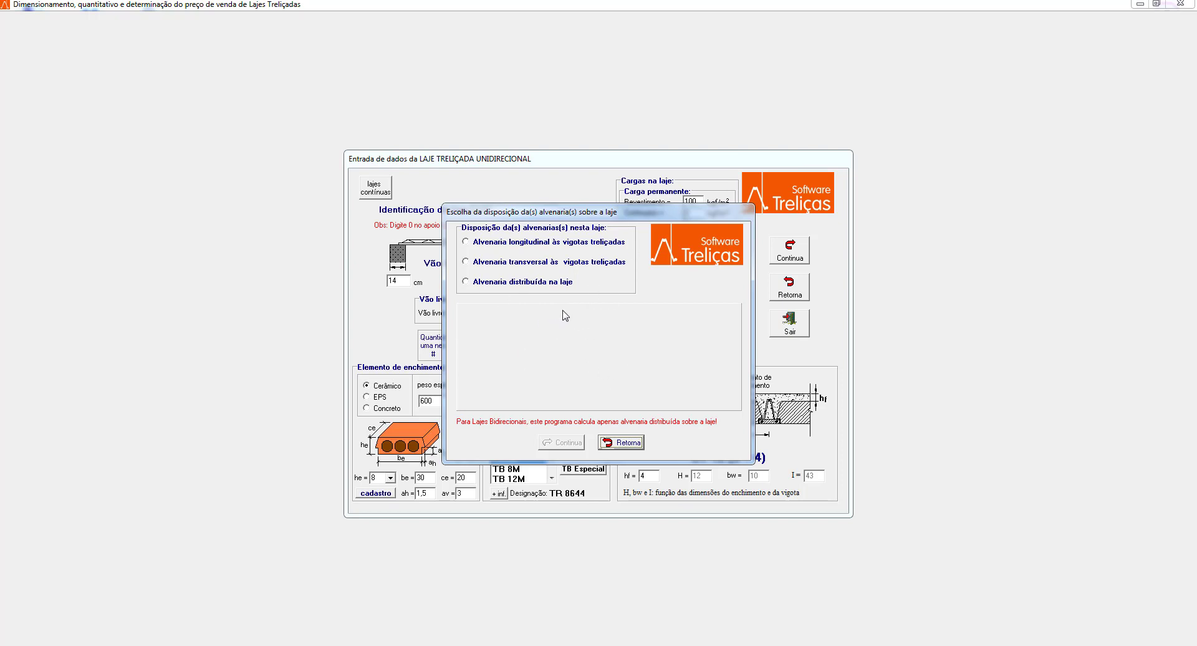
pyautogui.click(621, 441)
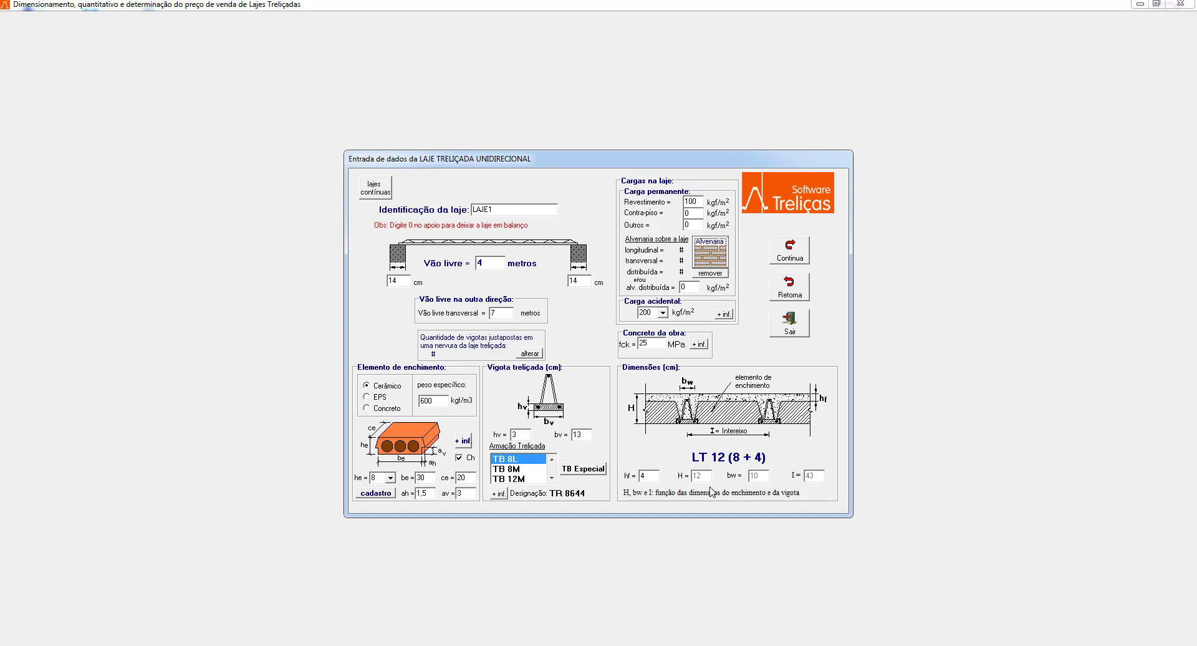
# Step: Switch to Windows Explorer and open the PDF "NBR 06120 - 1980 - Cargas para o Cálculo de Estruturas" from the desktop folder
pyautogui.press('super')
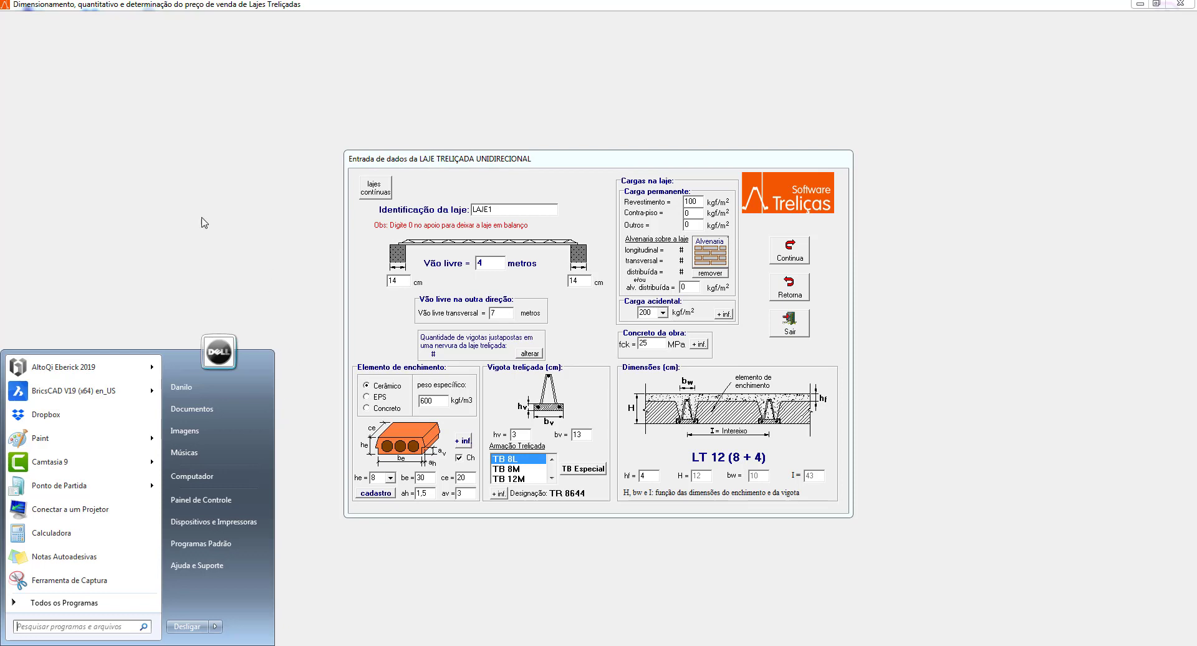
pyautogui.press('super')
pyautogui.press('super+e')
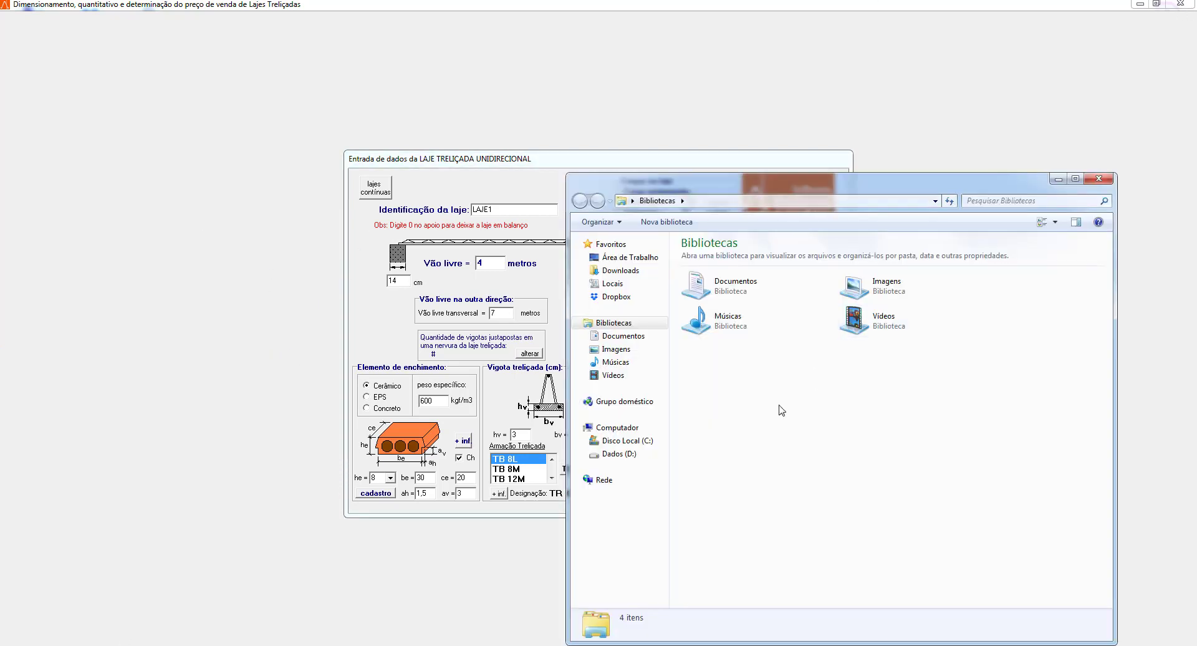
pyautogui.click(635, 257)
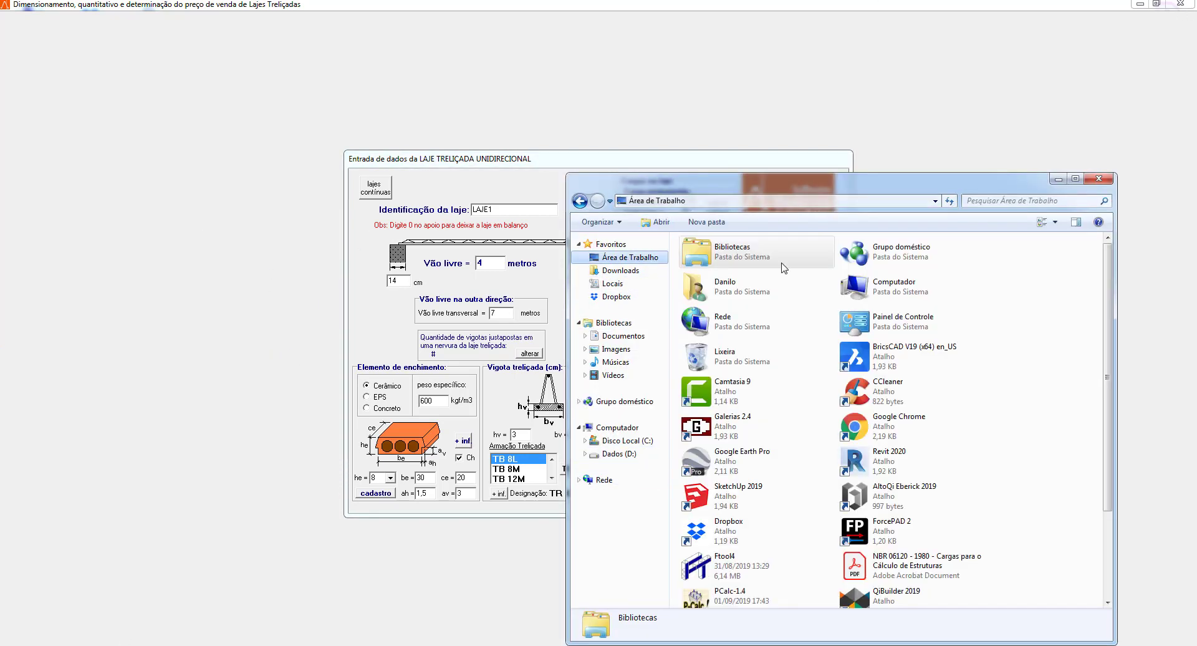
pyautogui.doubleClick(902, 561)
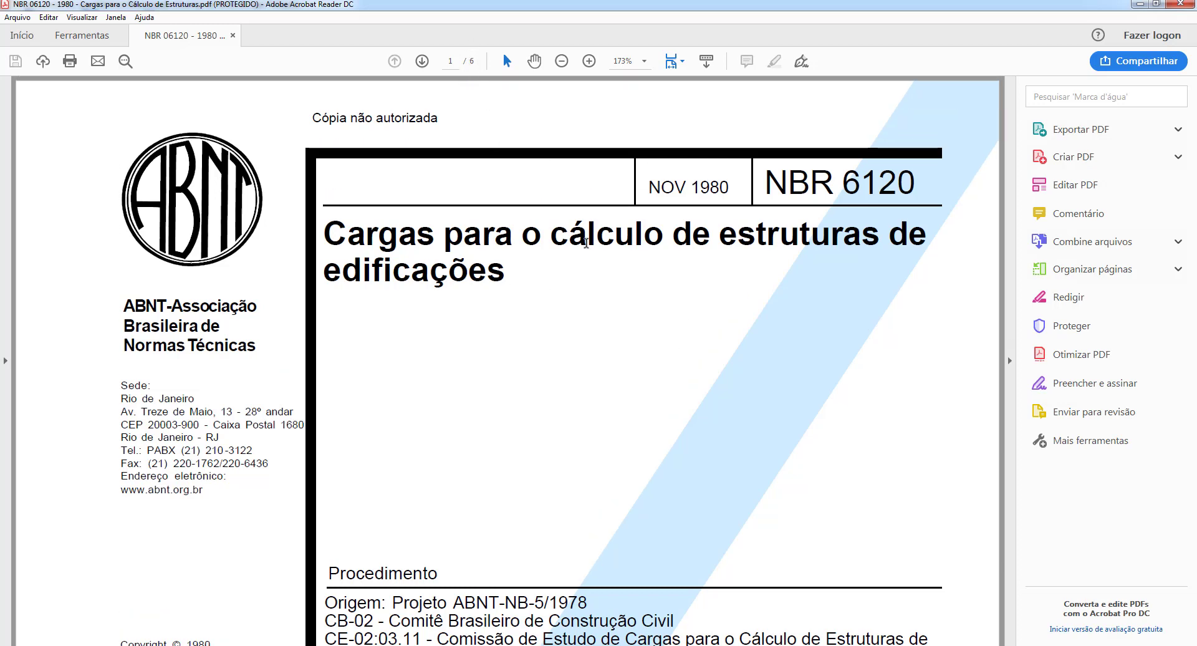
# Step: Go through the NBR 6120 standard to Table 2 on the minimum vertical loads
pyautogui.scroll(-20, 586, 249)
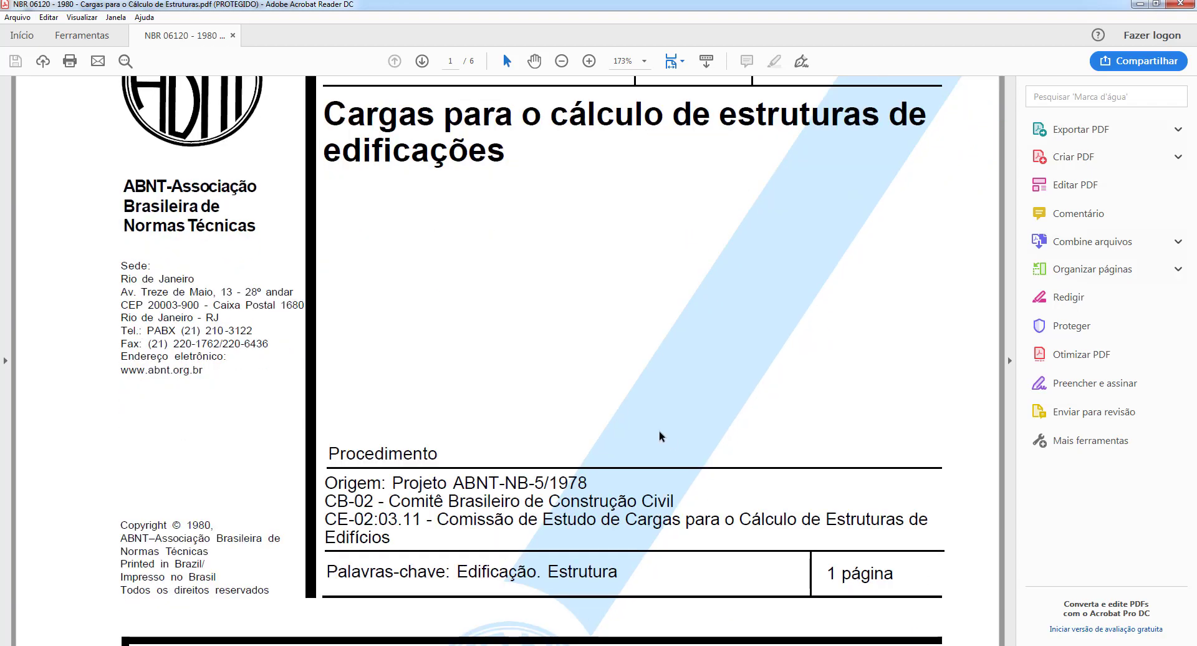
pyautogui.scroll(-20, 633, 338)
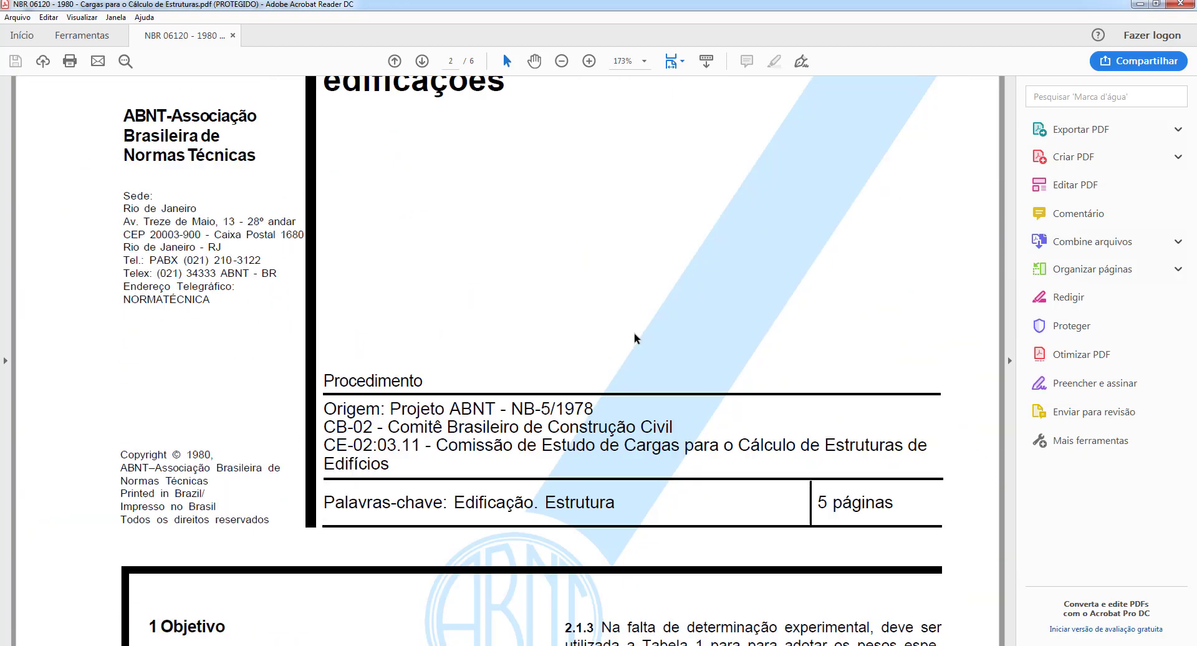
pyautogui.scroll(-7, 644, 338)
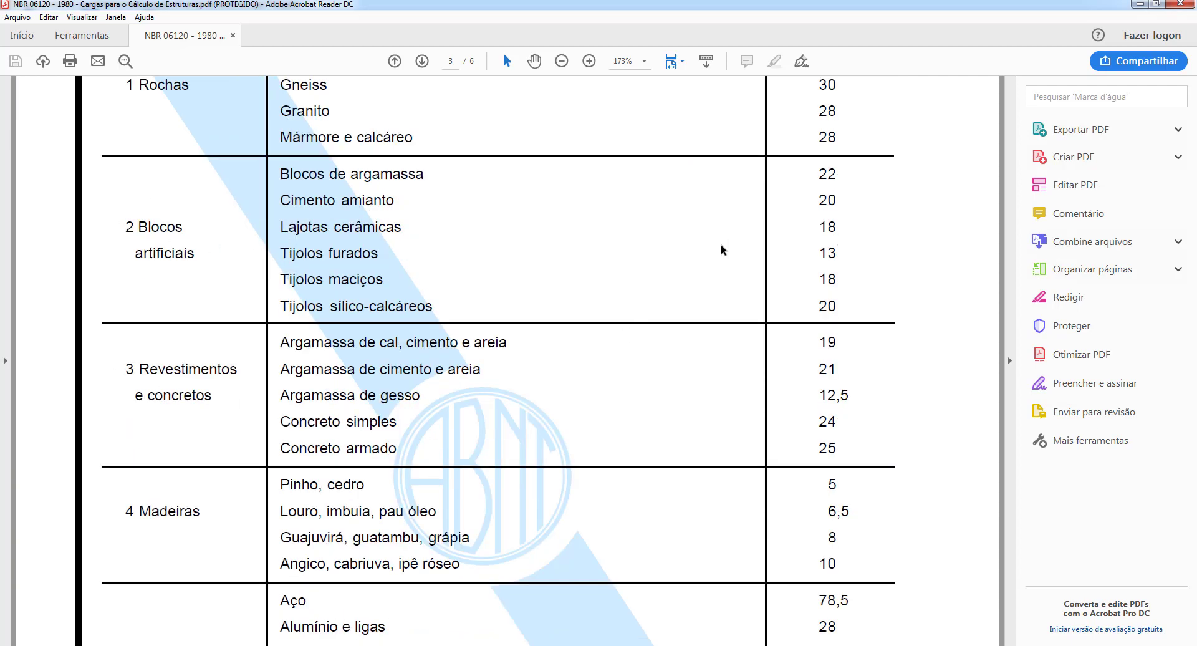
pyautogui.scroll(-18, 681, 320)
pyautogui.scroll(-7, 642, 289)
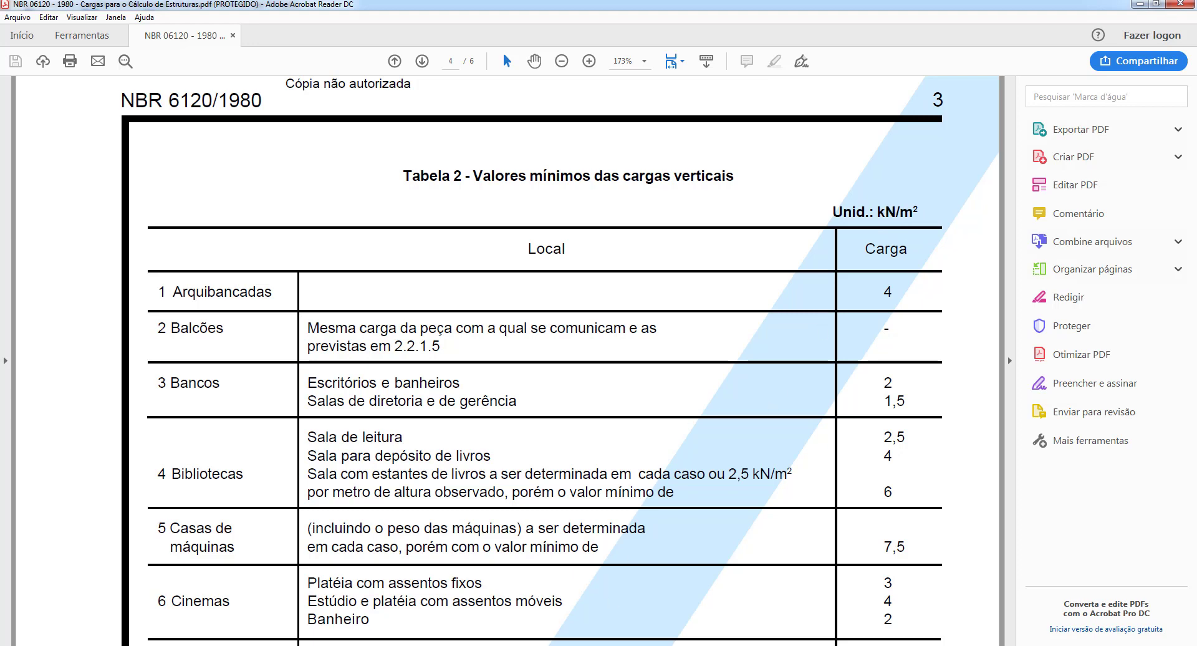
pyautogui.hotkey('alt', 'Tab')
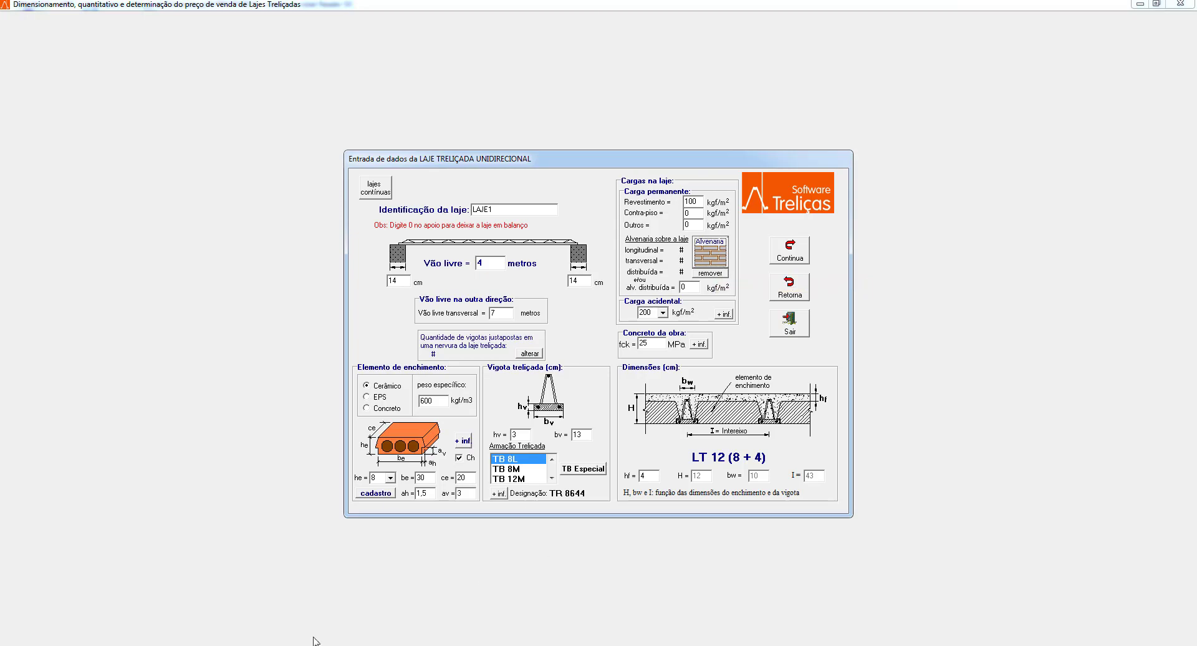
pyautogui.hotkey('alt', 'Tab')
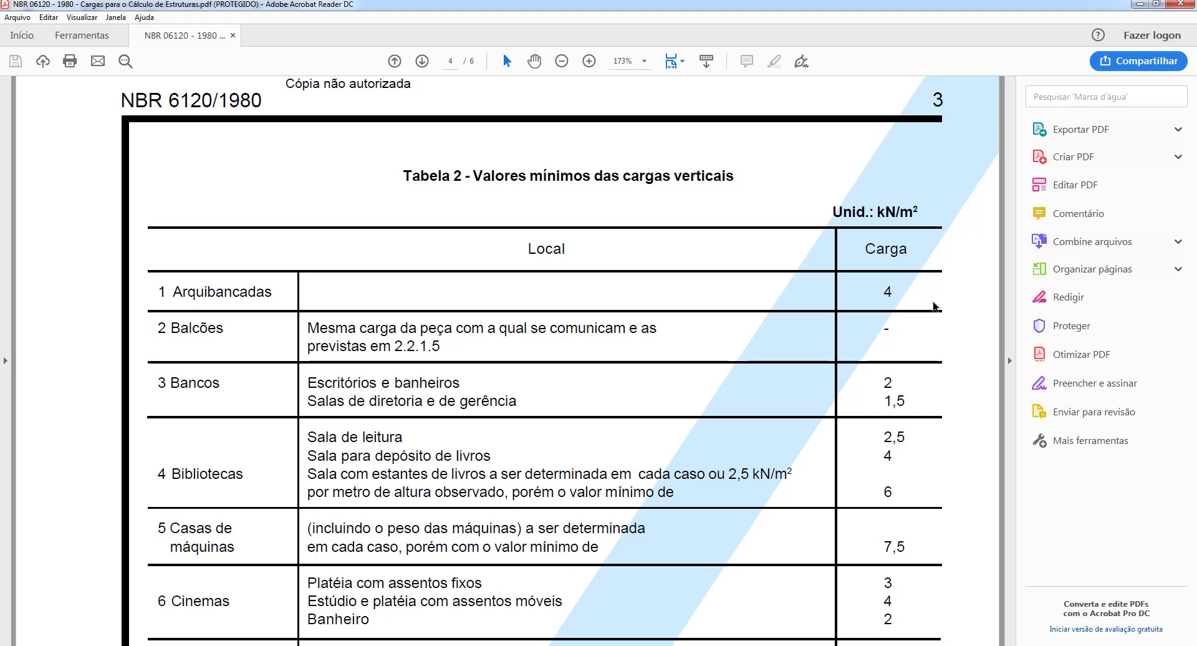
# Step: Look up the minimum load for item 14 Escritórios in Table 2 and highlight its row
pyautogui.scroll(-4, 668, 339)
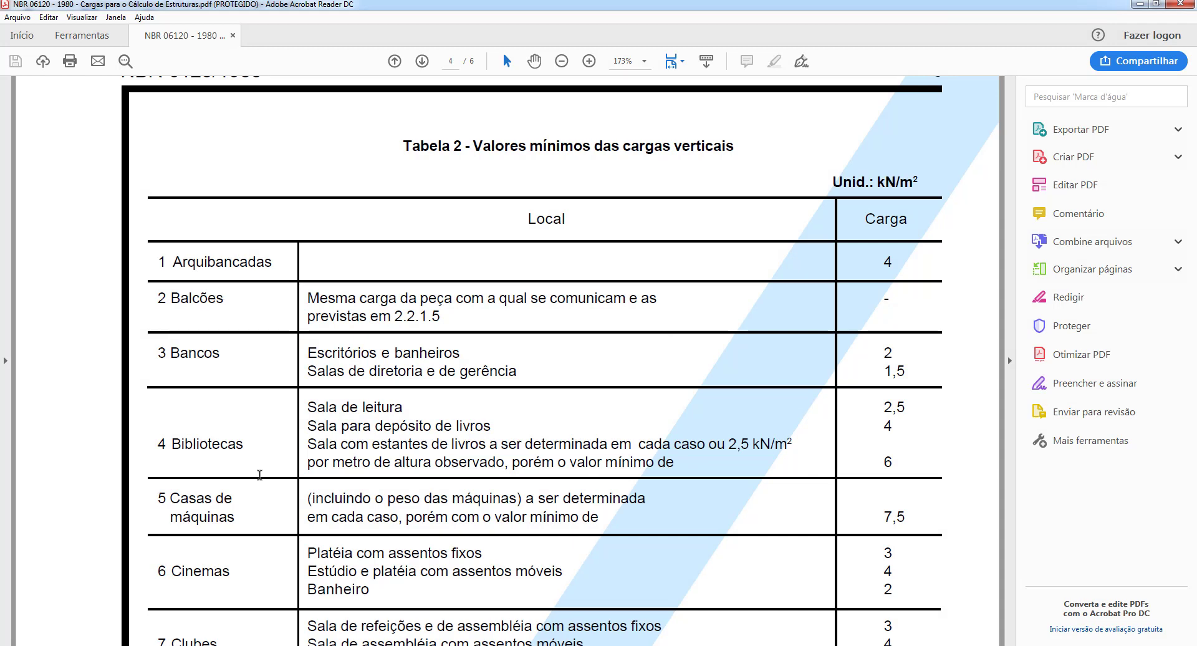
pyautogui.scroll(-1, 552, 460)
pyautogui.scroll(-14, 551, 460)
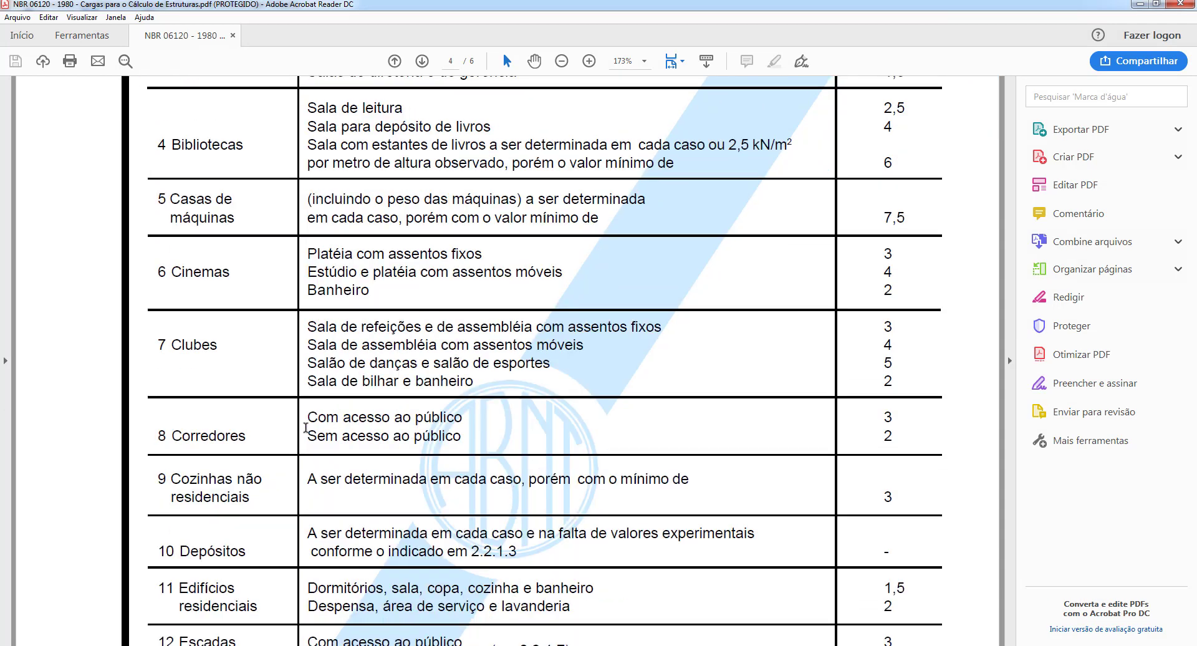
pyautogui.scroll(-7, 245, 387)
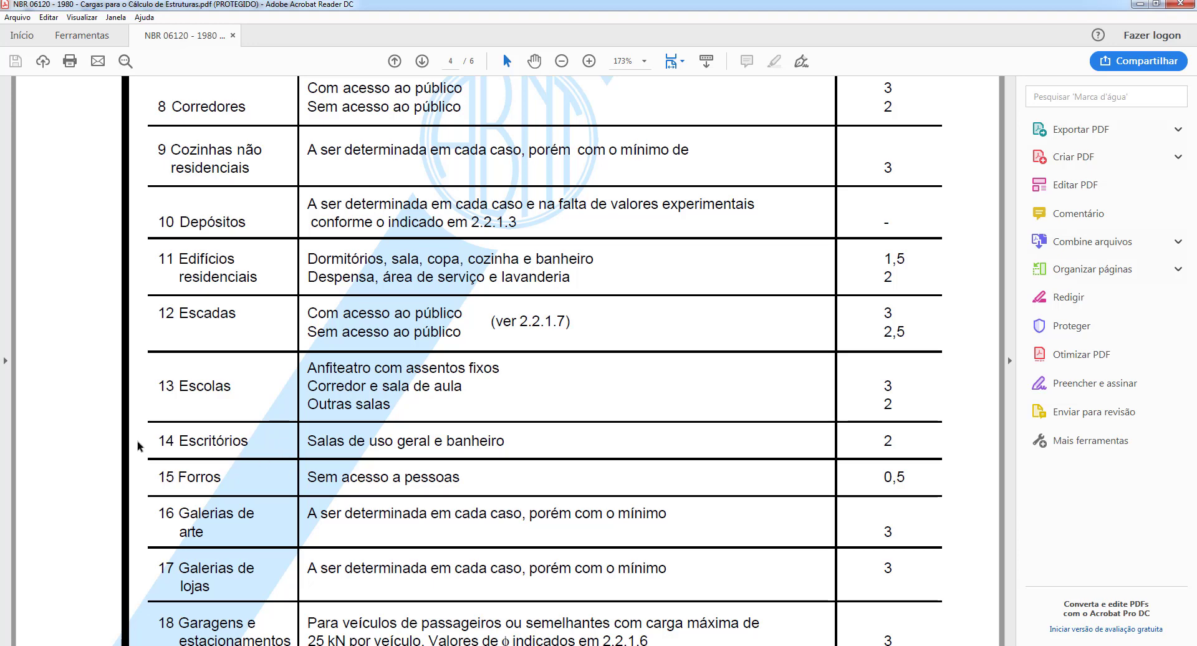
pyautogui.moveTo(390, 446); pyautogui.dragTo(533, 439)
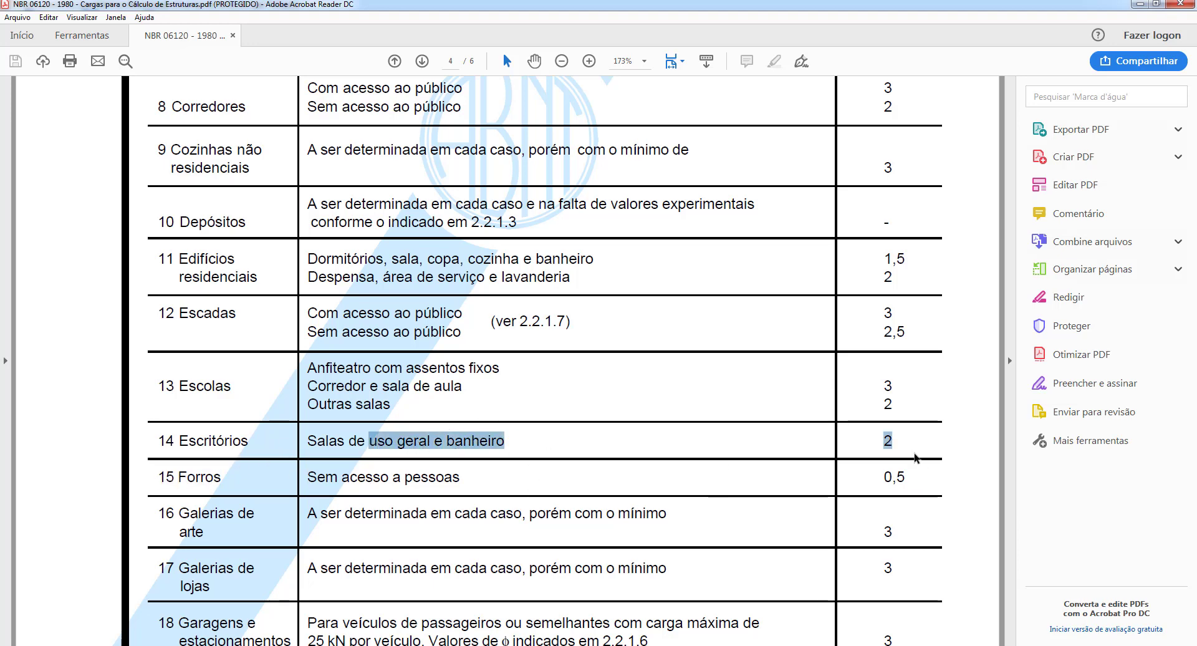
pyautogui.click(914, 451)
pyautogui.scroll(6, 960, 430)
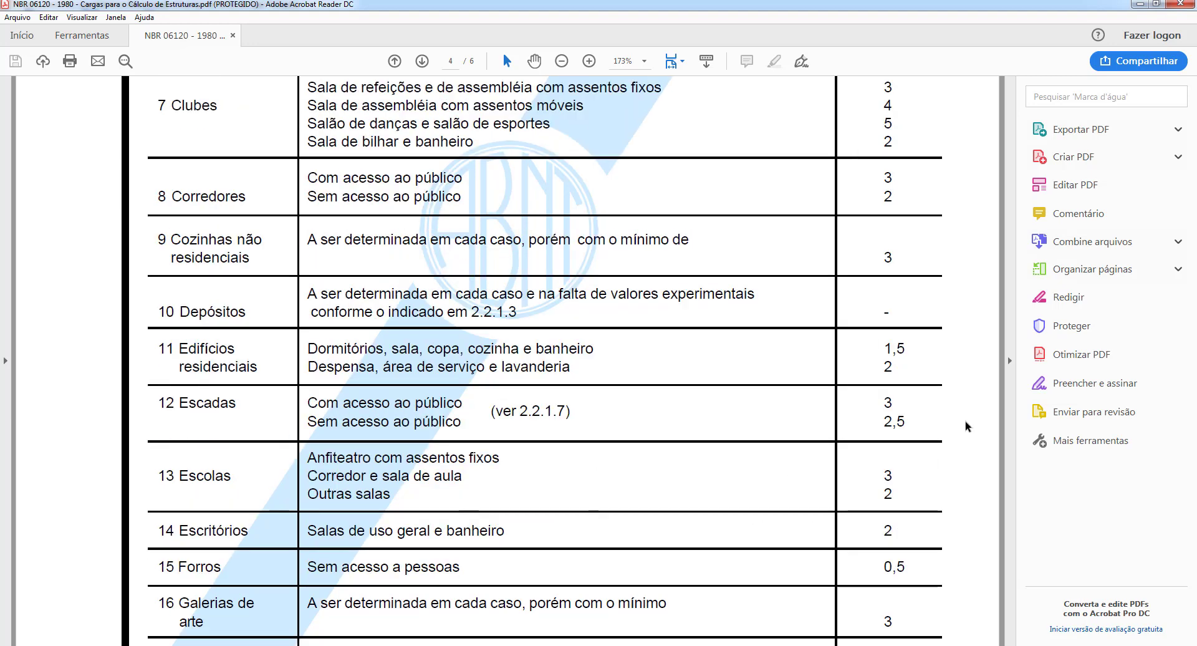
pyautogui.scroll(-5, 954, 436)
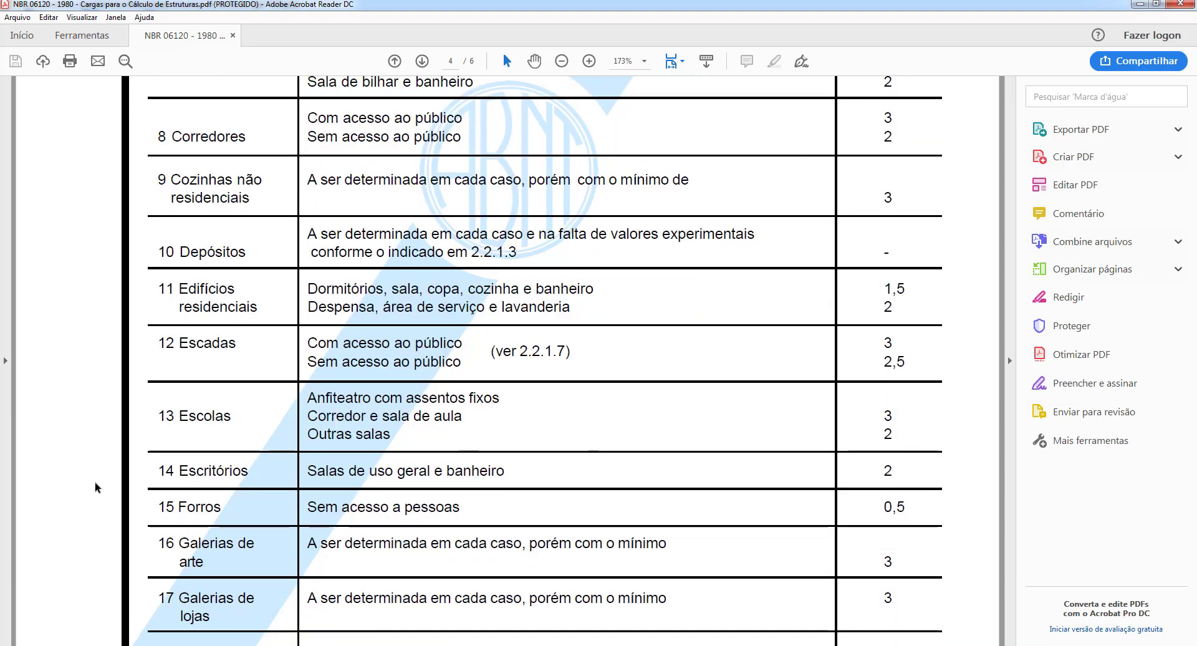
pyautogui.moveTo(155, 467); pyautogui.dragTo(903, 470)
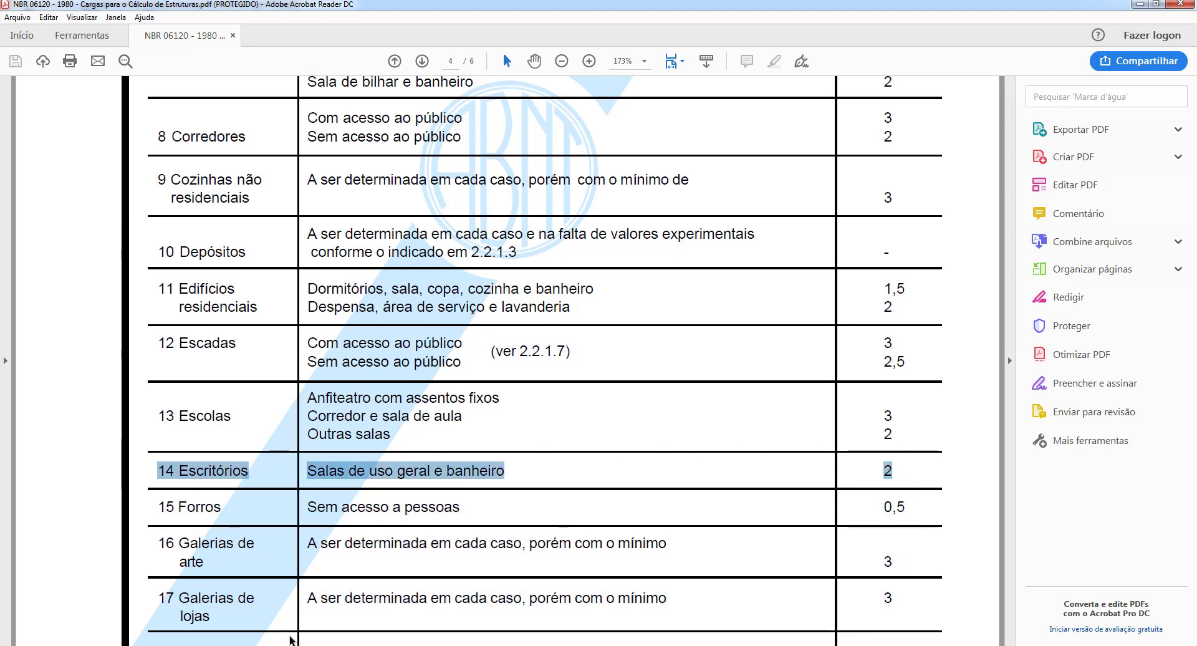
# Step: Back in the ArcelorMittal Treliças software, set the accidental load to 200 kgf/m² and continue to the support conditions
pyautogui.hotkey('alt', 'Tab')
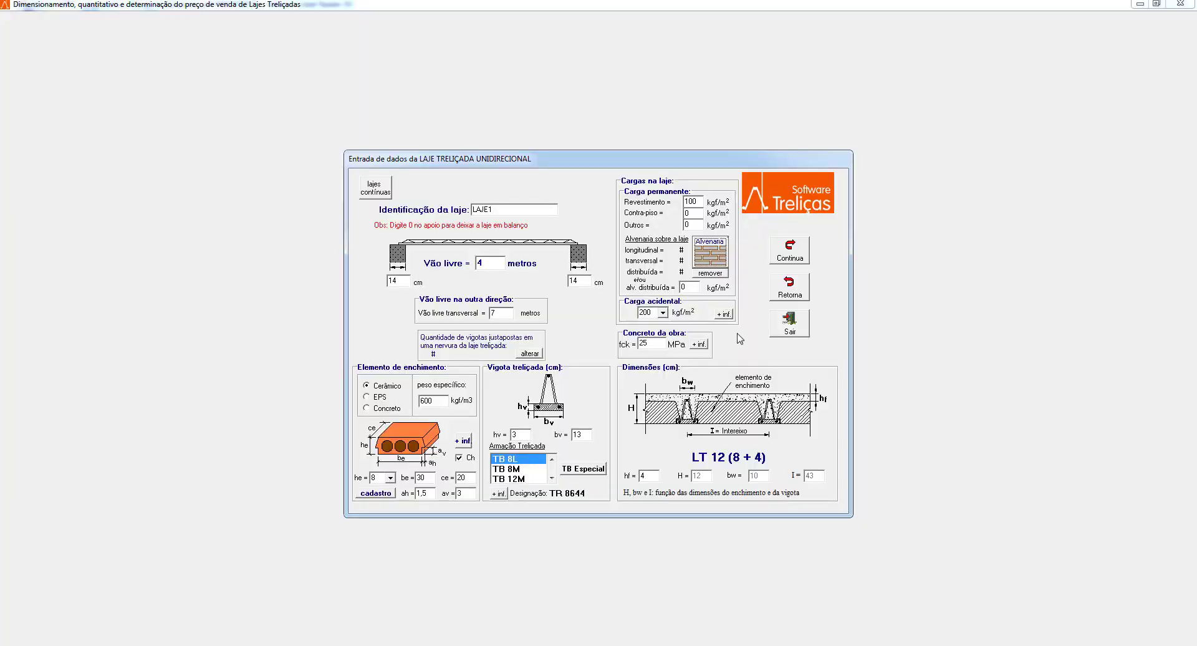
pyautogui.click(663, 313)
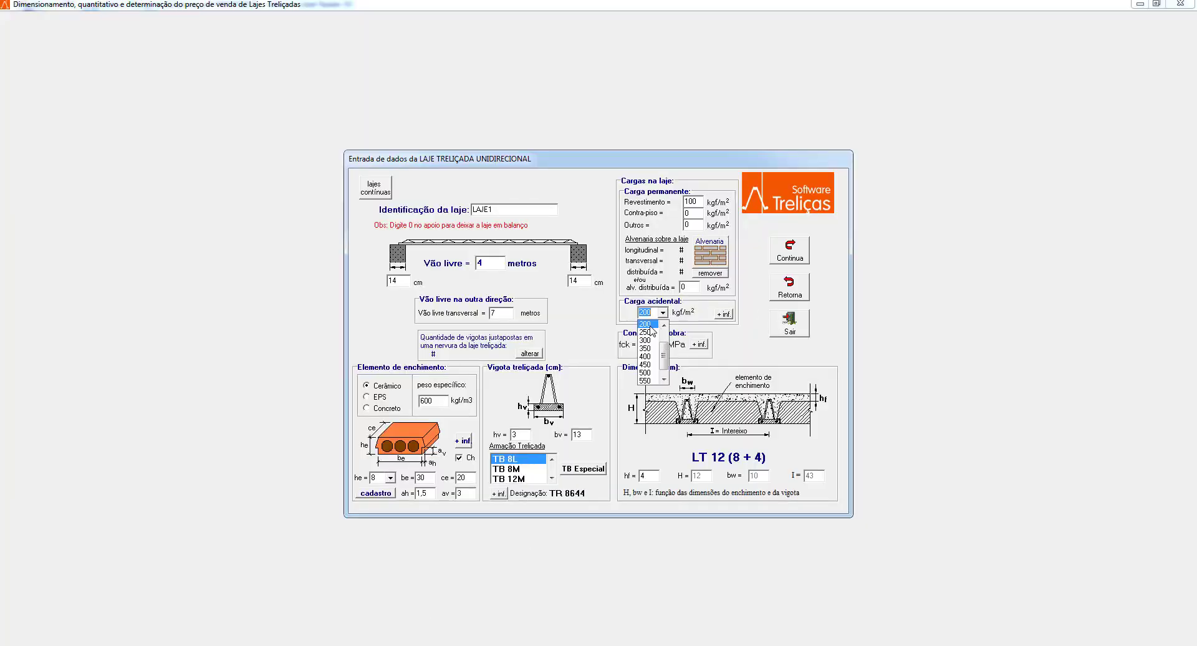
pyautogui.click(651, 324)
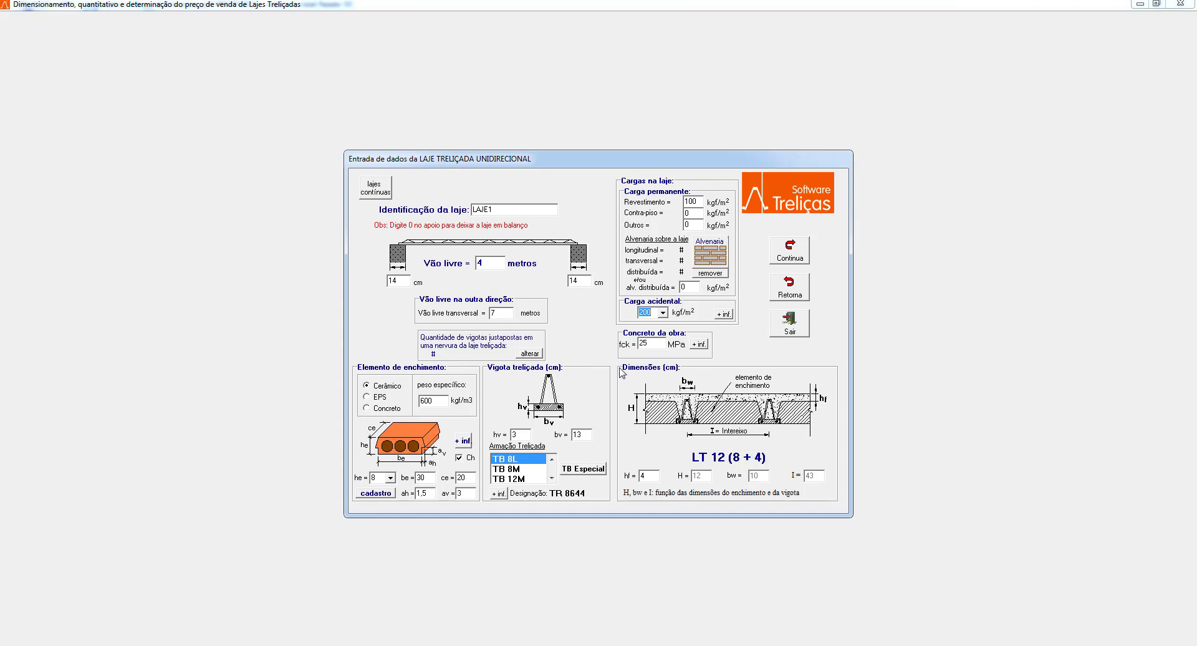
pyautogui.click(793, 257)
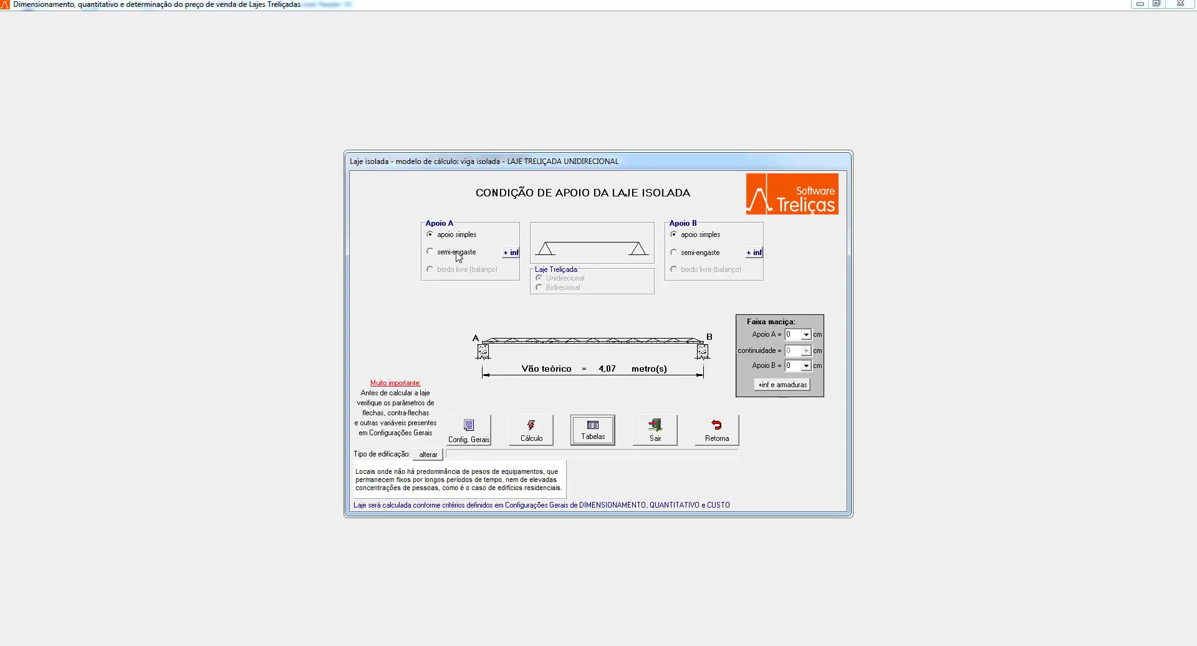
# Step: Try a semi-fixed condition at support A, return it to simple support and calculate the isolated slab
pyautogui.click(431, 252)
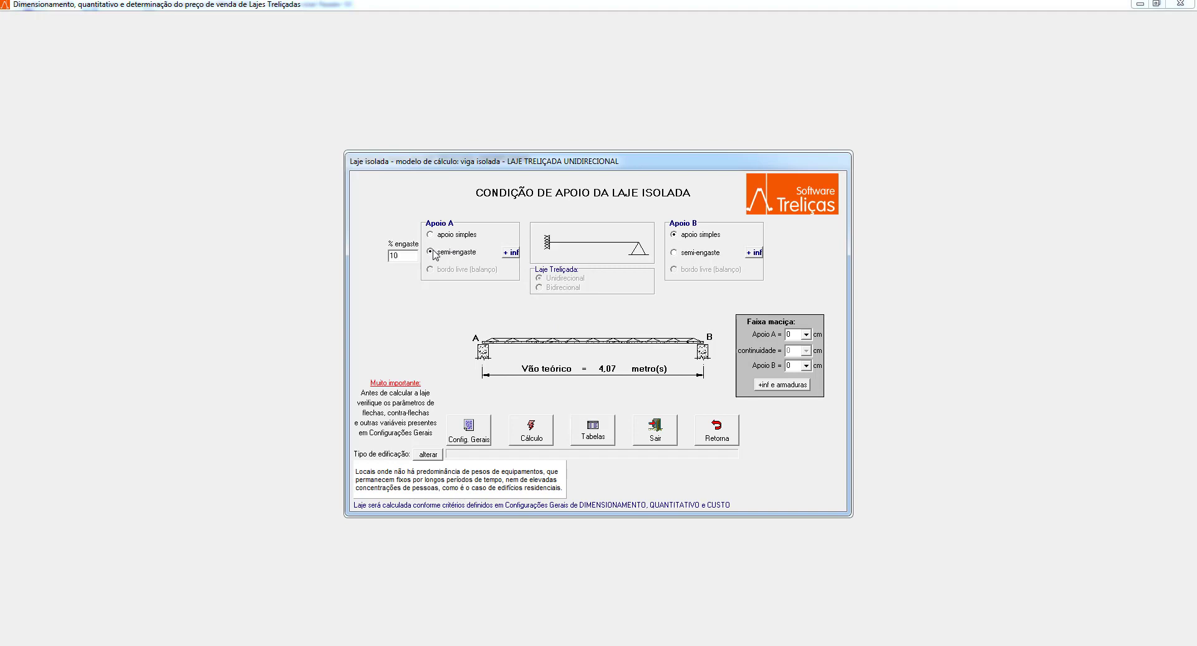
pyautogui.click(789, 453)
pyautogui.click(431, 236)
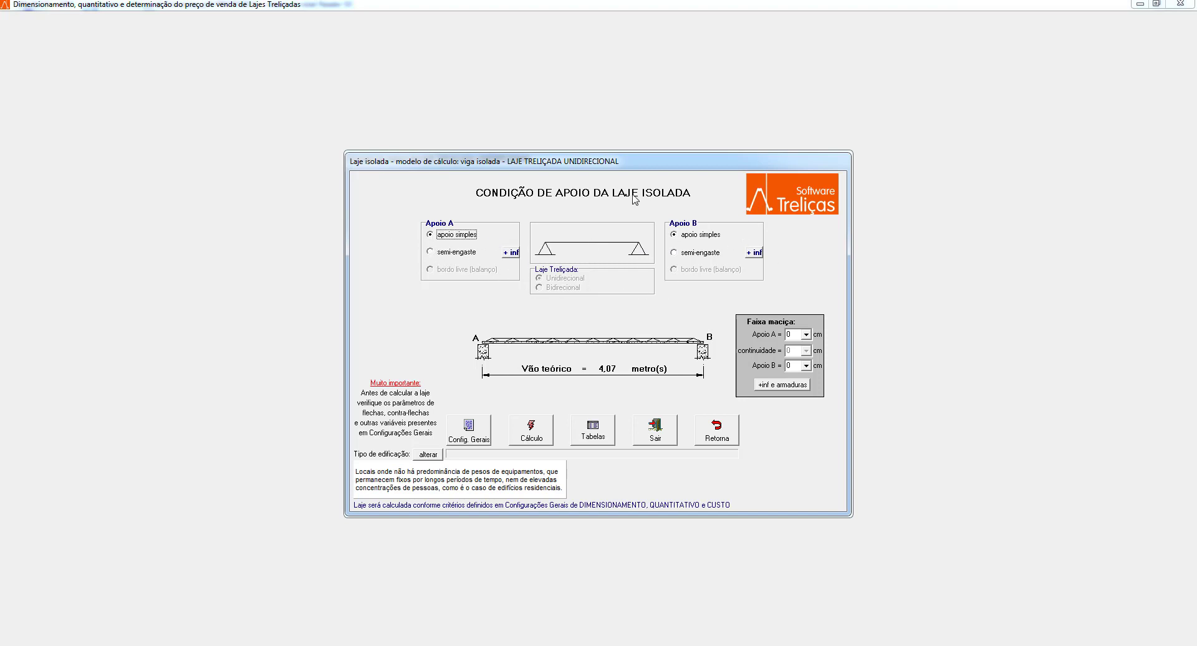
pyautogui.click(540, 436)
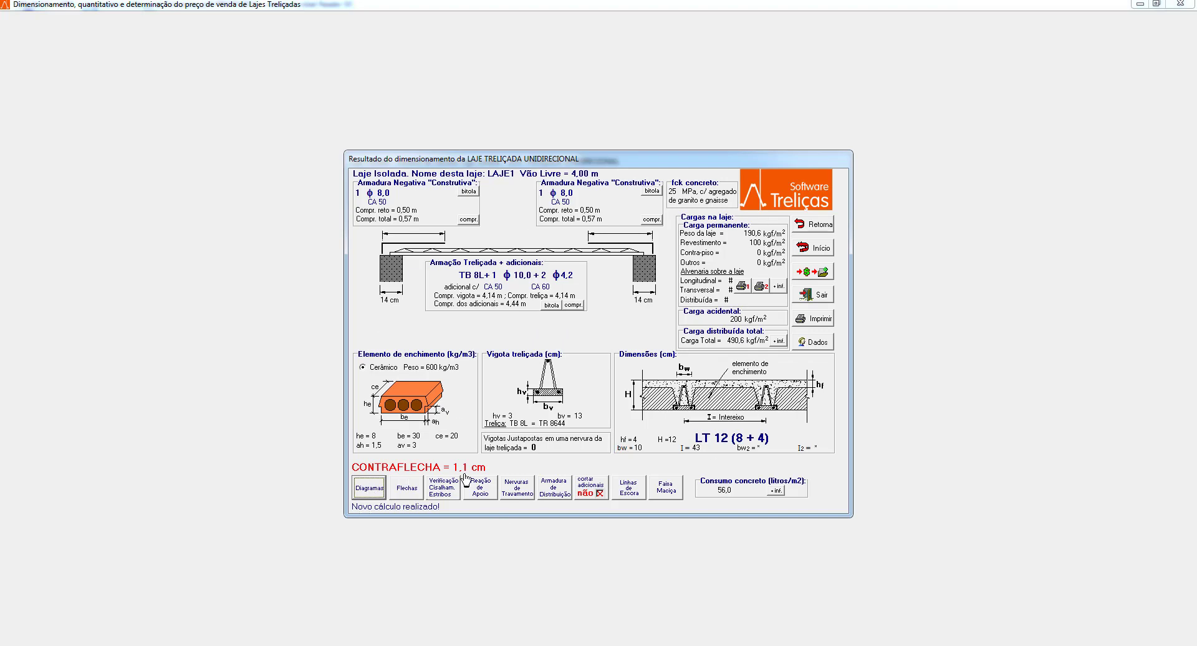
# Step: Review the slab's moment and shear diagrams, its deflection and camber calculation, and the shear and stirrup check
pyautogui.click(374, 490)
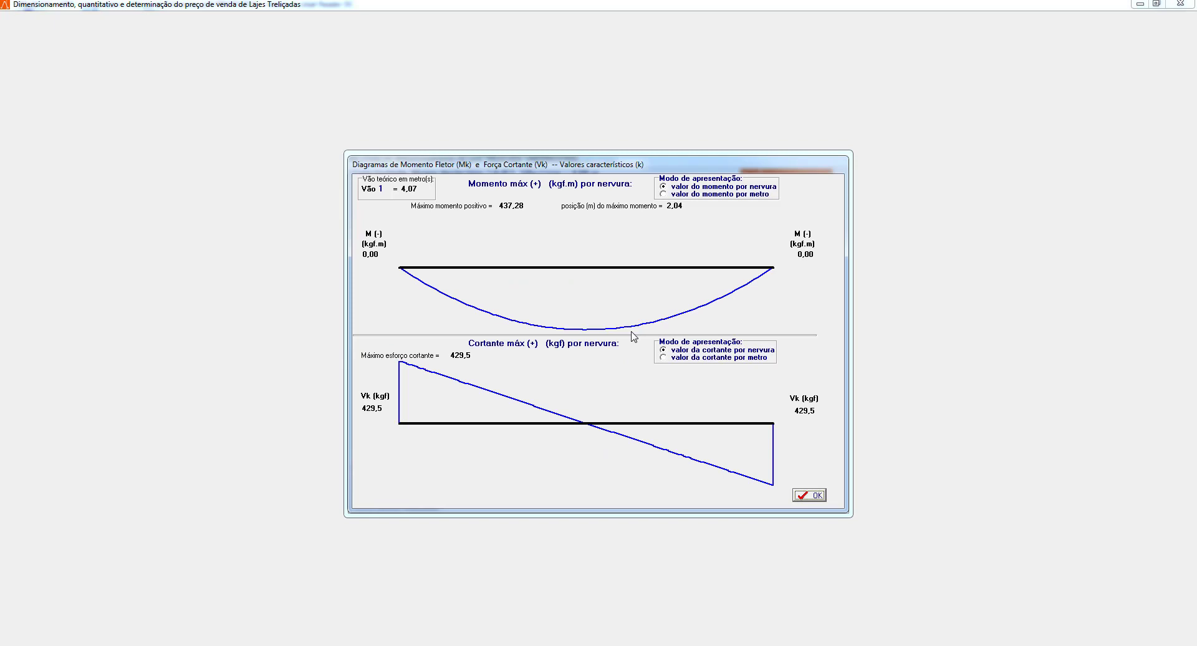
pyautogui.click(815, 497)
pyautogui.click(406, 492)
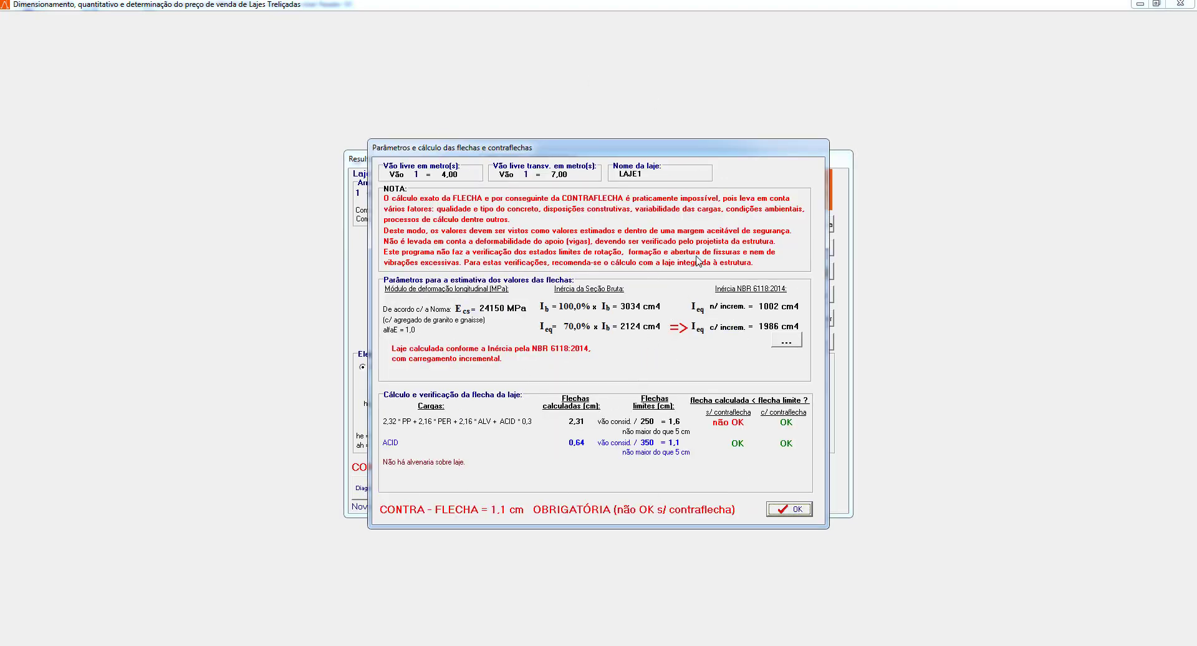
pyautogui.click(789, 509)
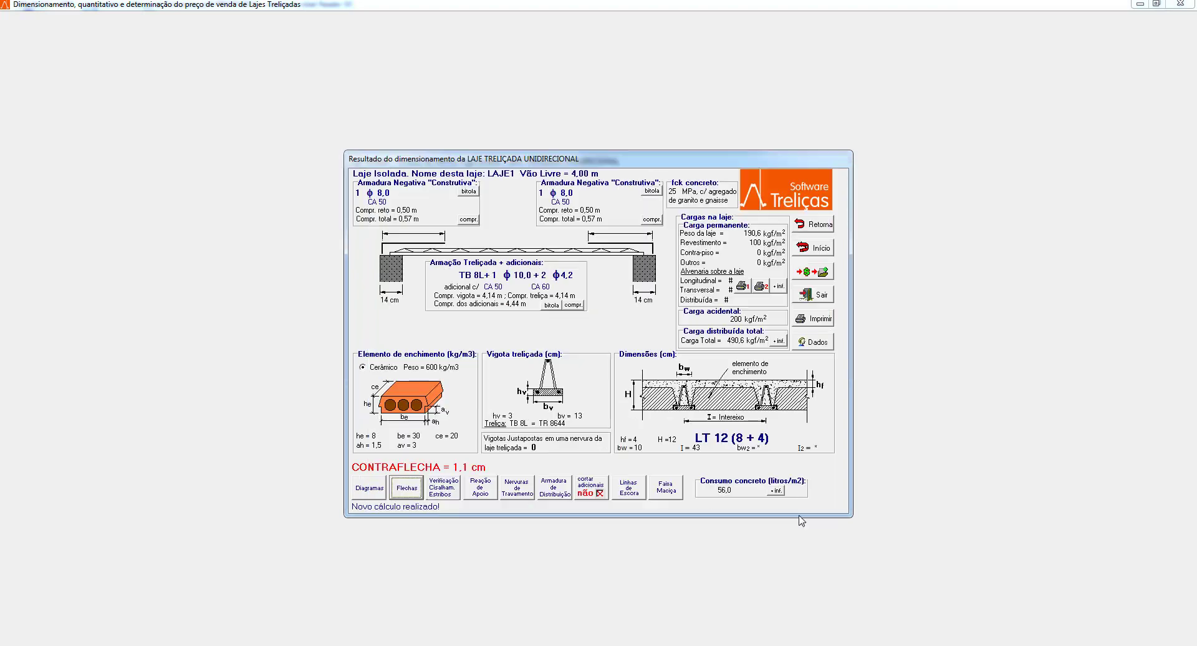
pyautogui.click(436, 491)
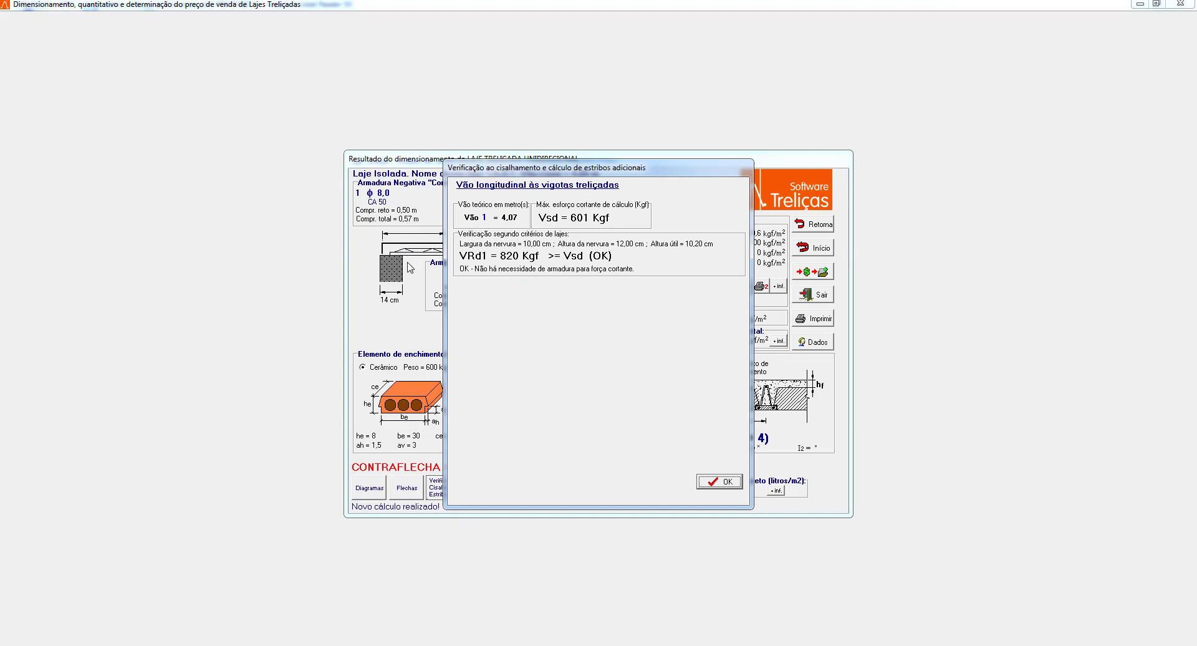
pyautogui.click(726, 483)
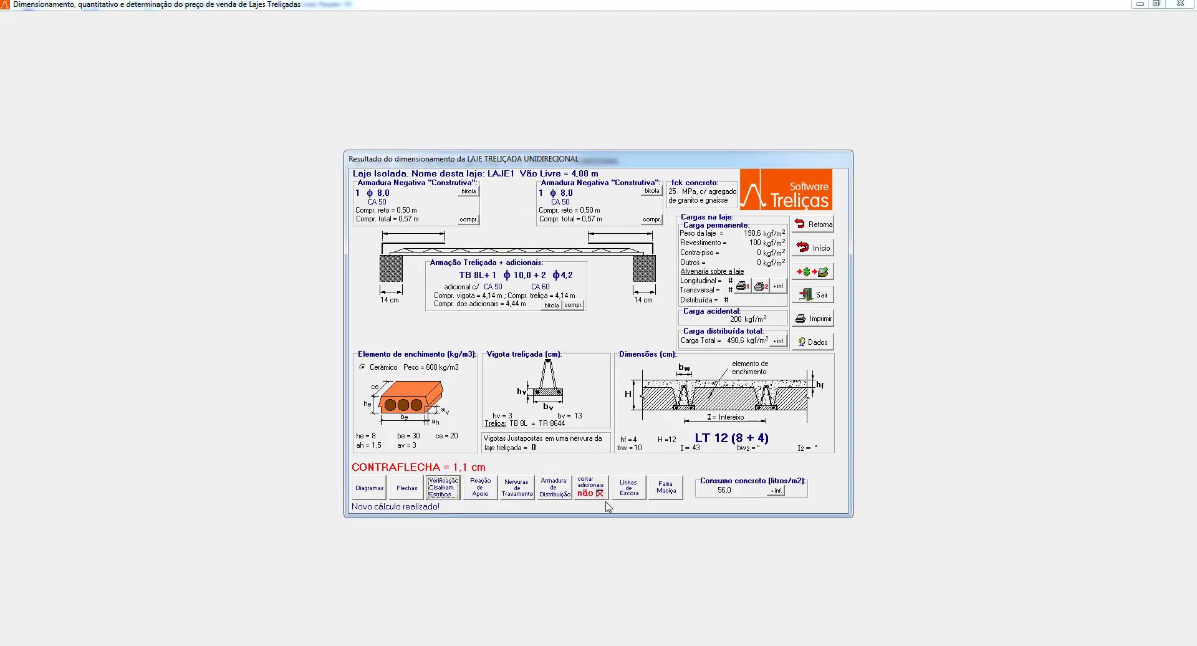
# Step: Check the slab's support reactions and its transverse bracing rib settings
pyautogui.click(482, 489)
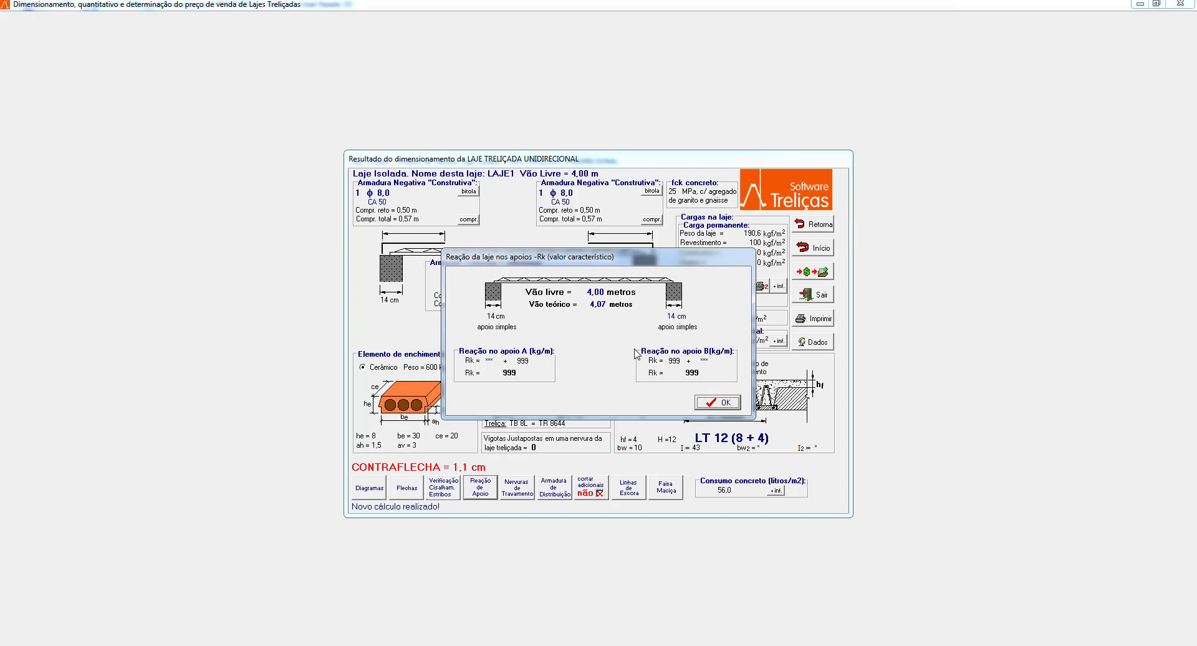
pyautogui.click(721, 403)
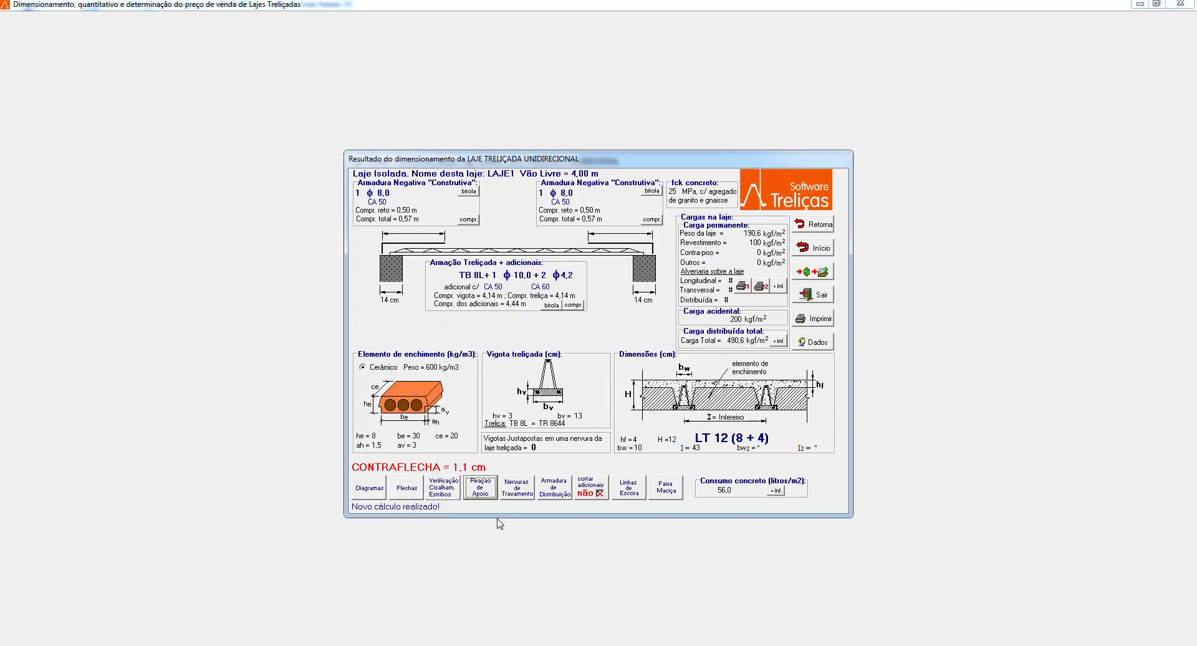
pyautogui.click(508, 491)
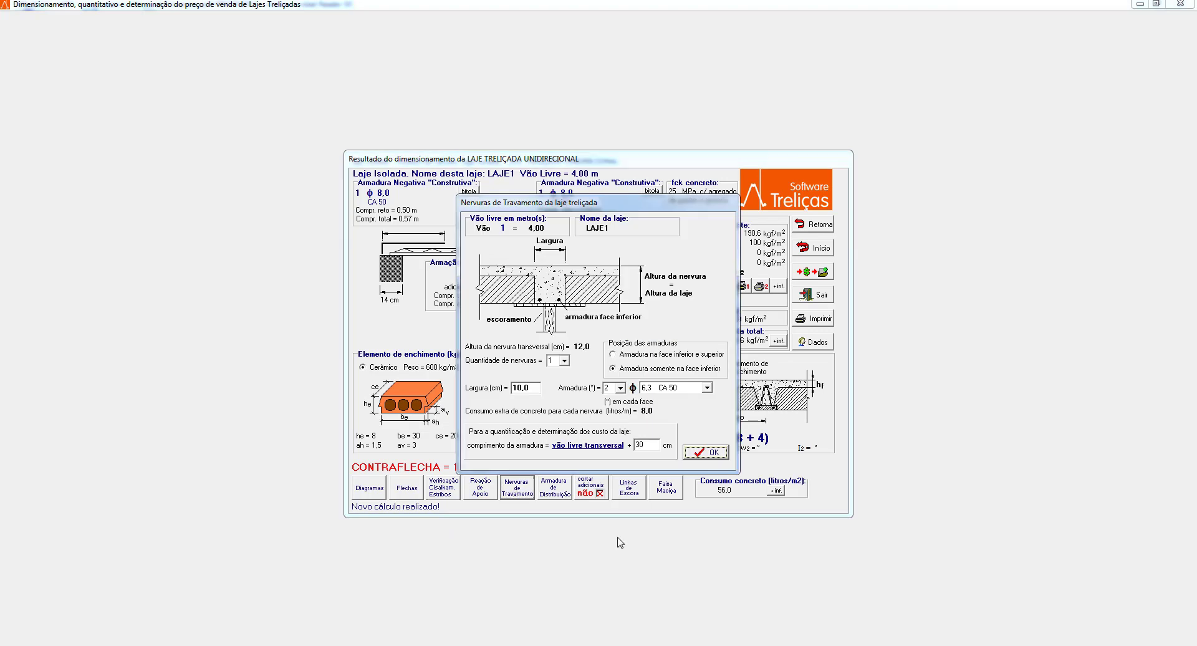
pyautogui.click(717, 455)
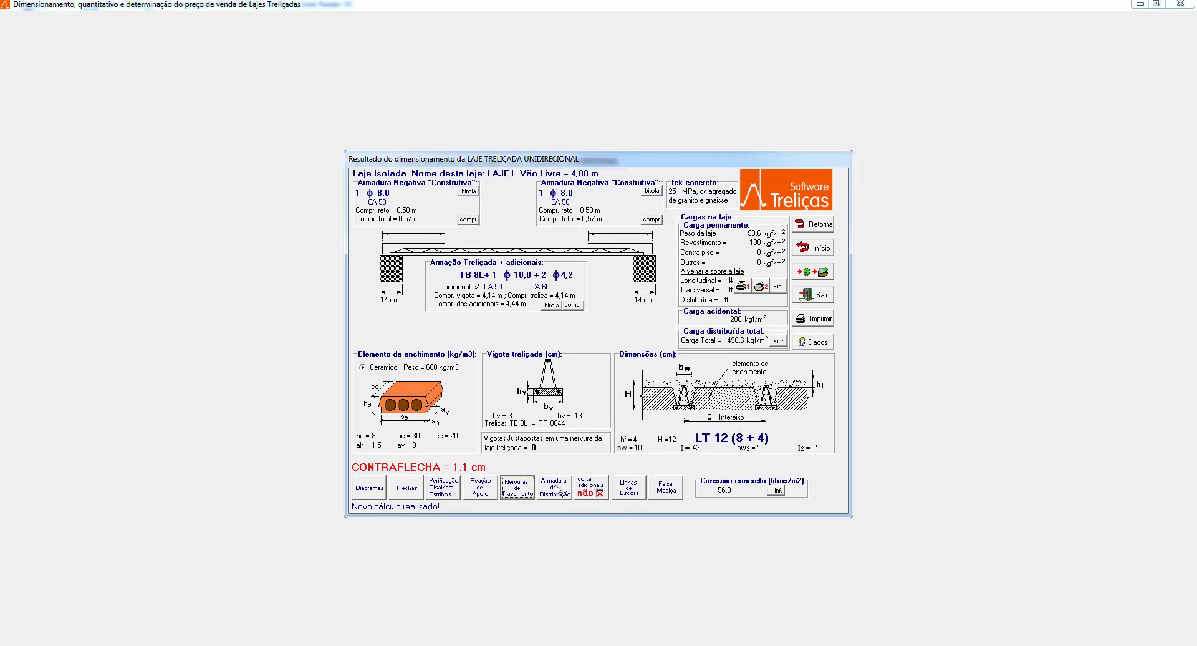
# Step: Review the distribution reinforcement and keep the Q61 welded mesh
pyautogui.click(554, 484)
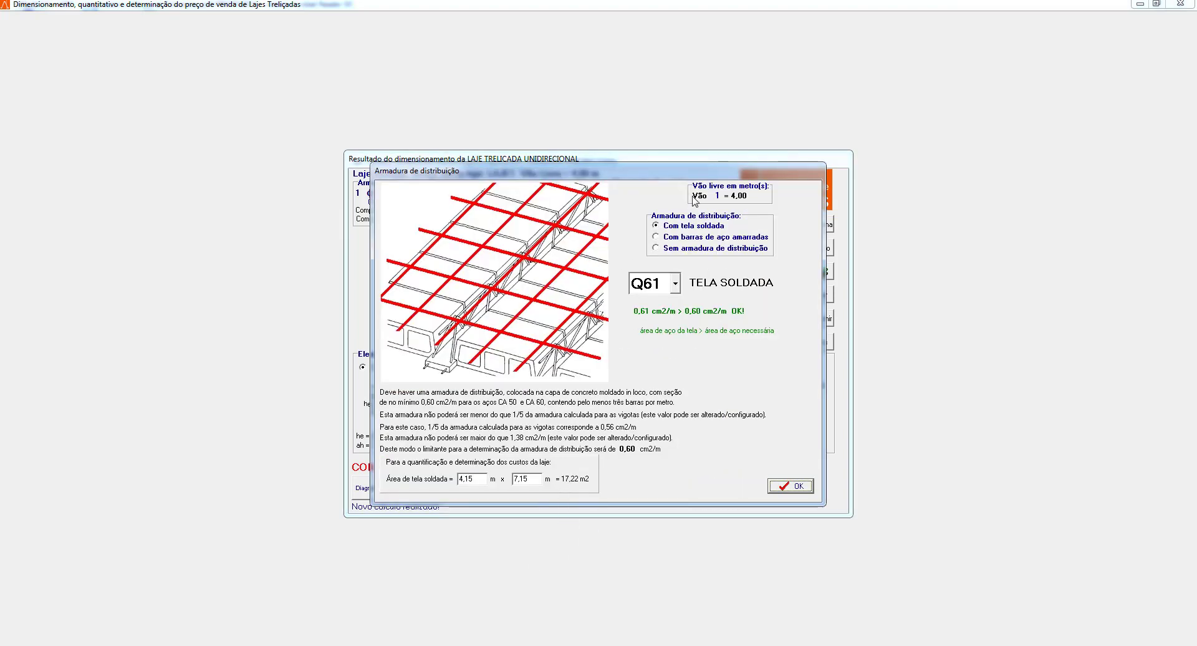
pyautogui.click(675, 285)
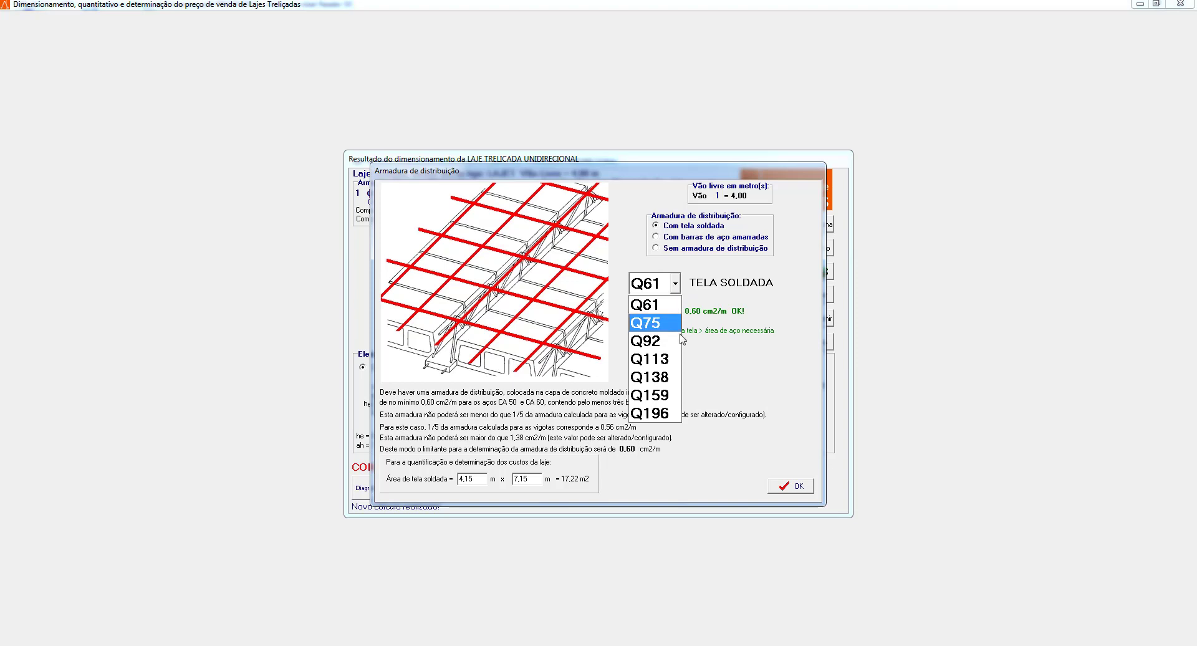
pyautogui.click(644, 305)
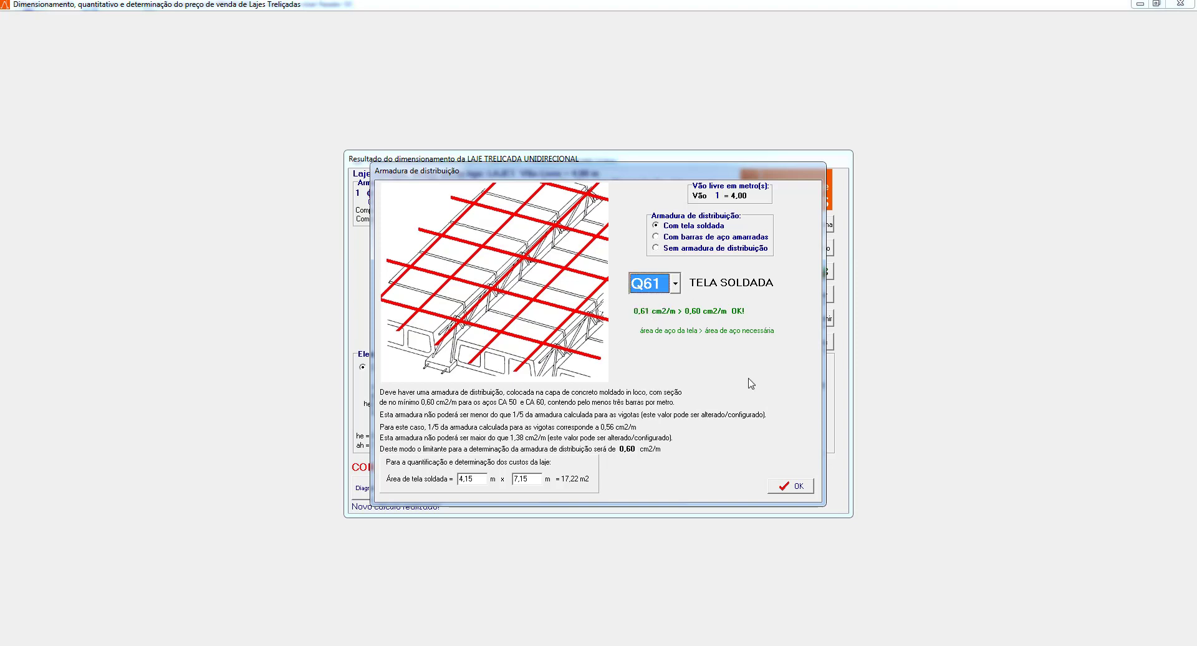
pyautogui.click(796, 487)
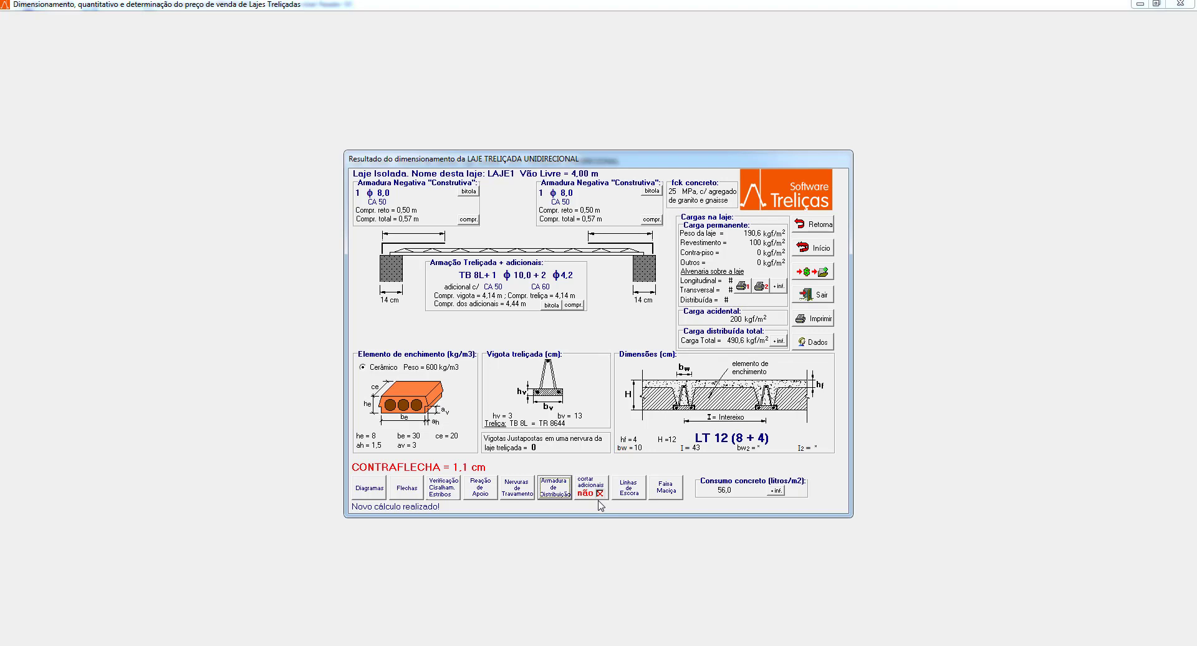
# Step: Check the slab's propping lines and the solid strip details at the supports
pyautogui.click(628, 487)
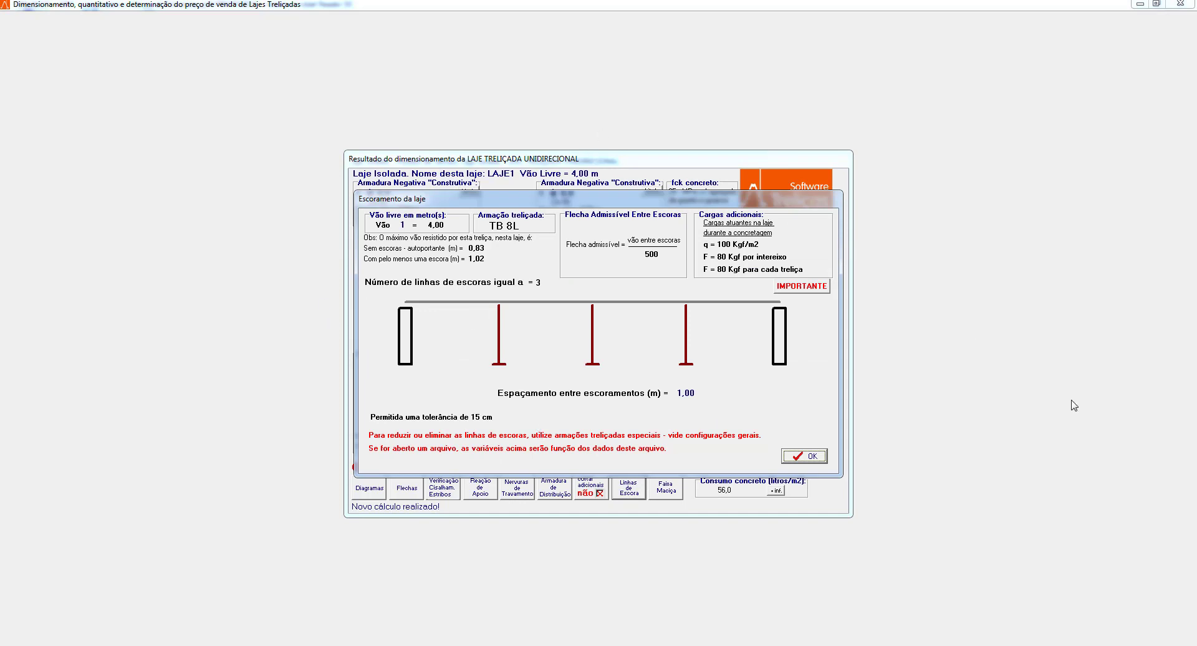
pyautogui.click(806, 458)
pyautogui.click(666, 487)
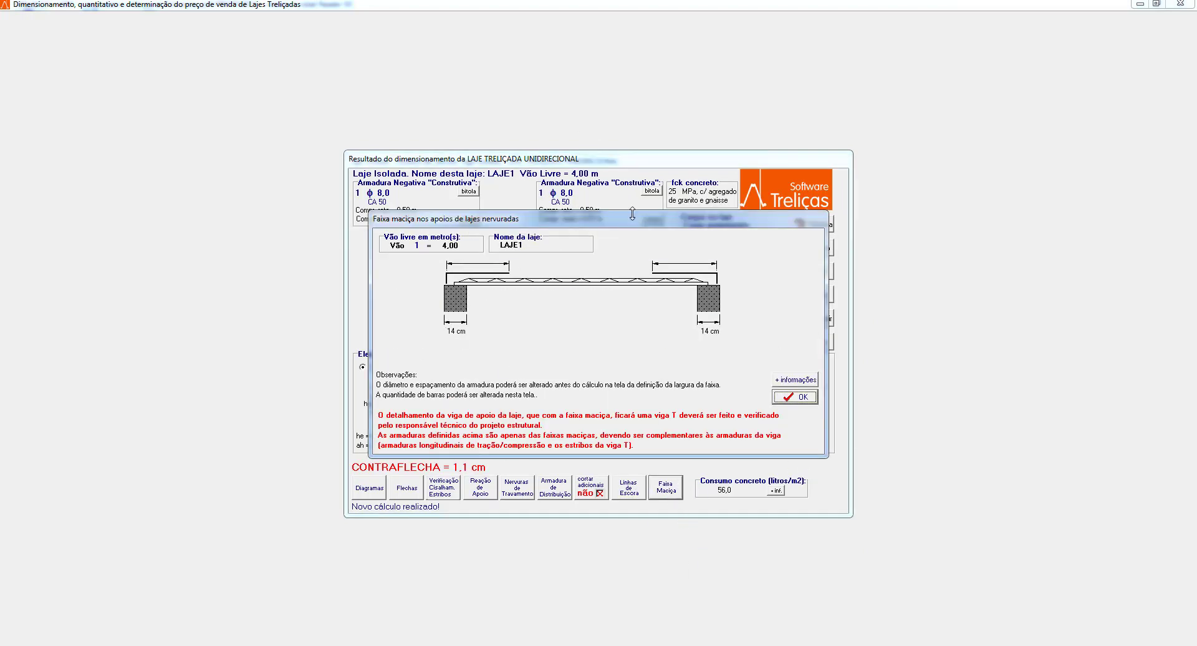
pyautogui.click(801, 397)
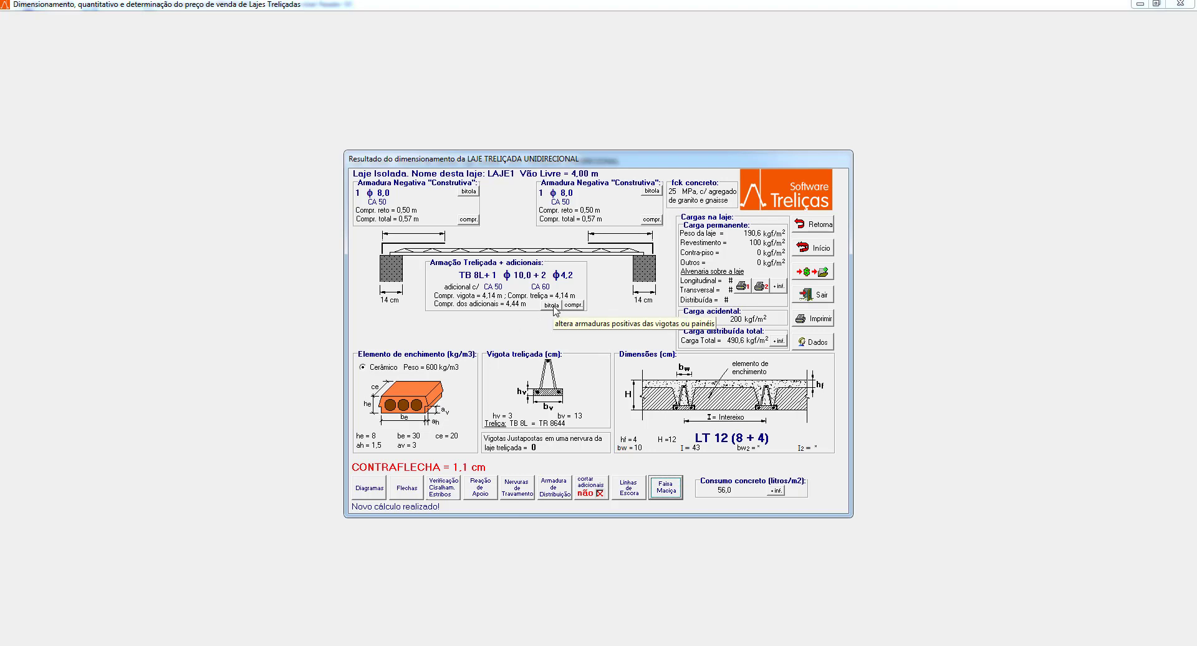
# Step: Try two 8.0 mm CA 50 bars as the first additional group in the joist's positive reinforcement
pyautogui.click(552, 306)
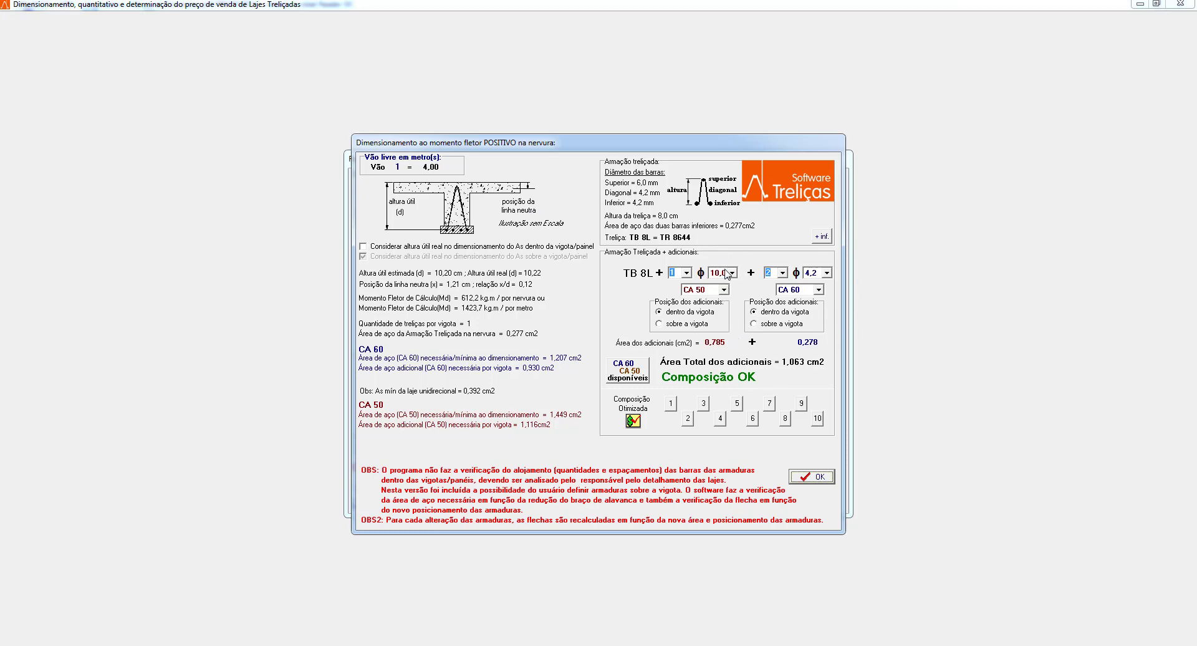
pyautogui.click(687, 273)
pyautogui.click(688, 273)
pyautogui.click(732, 274)
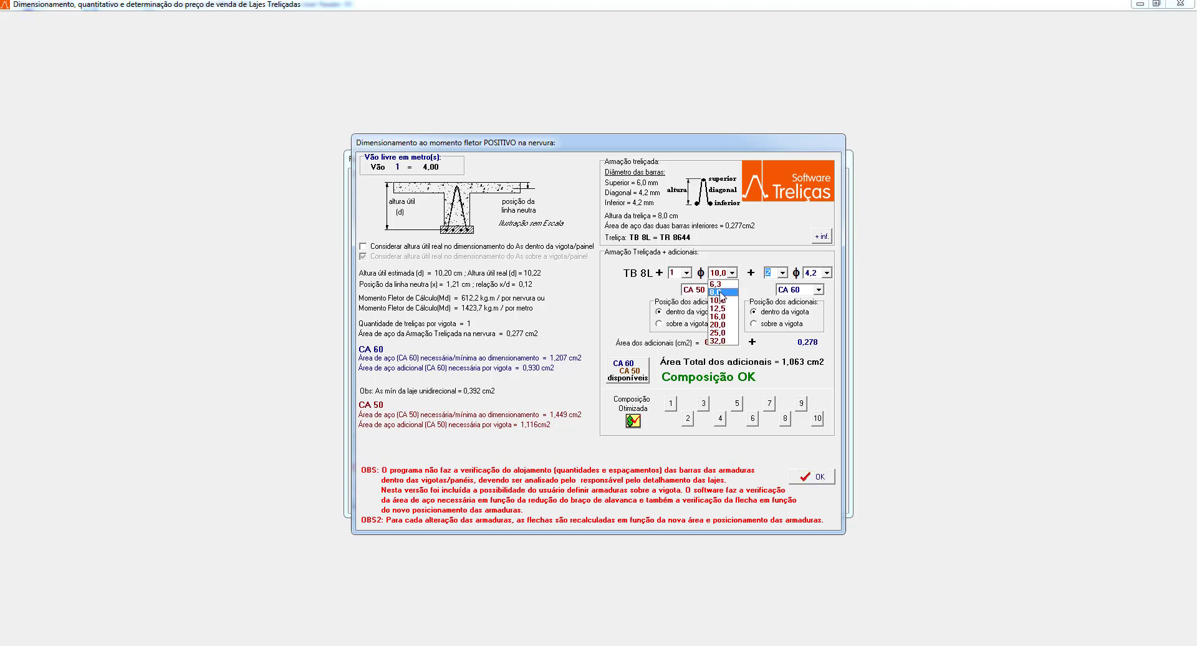
pyautogui.click(716, 291)
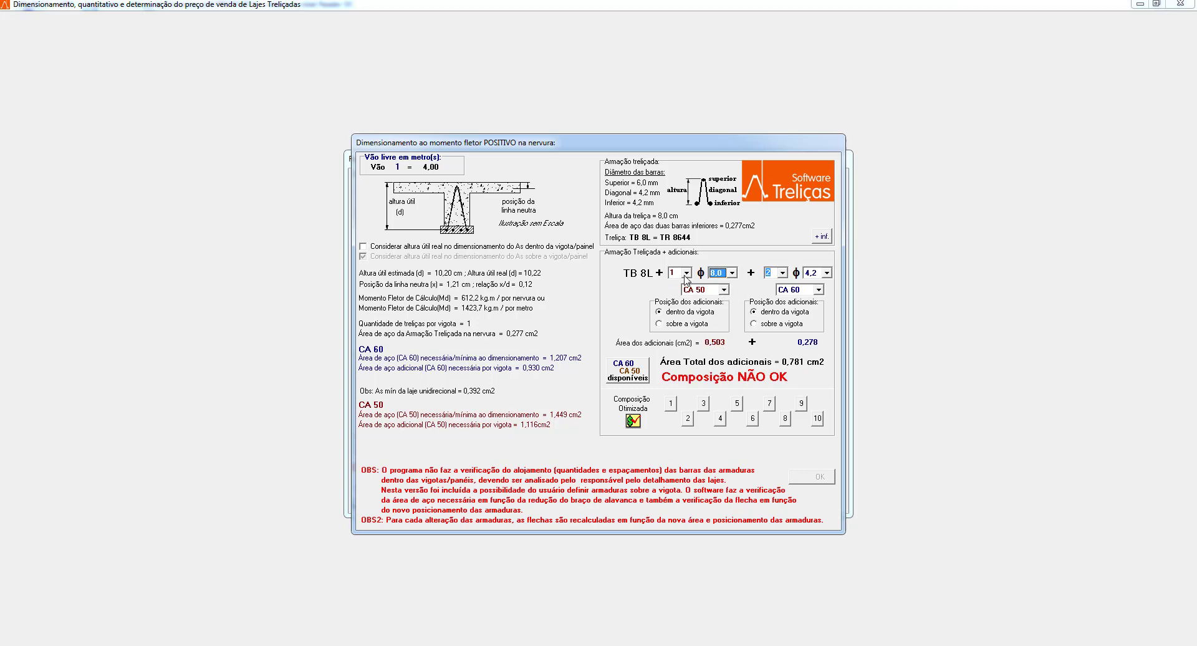
pyautogui.click(685, 273)
pyautogui.click(678, 292)
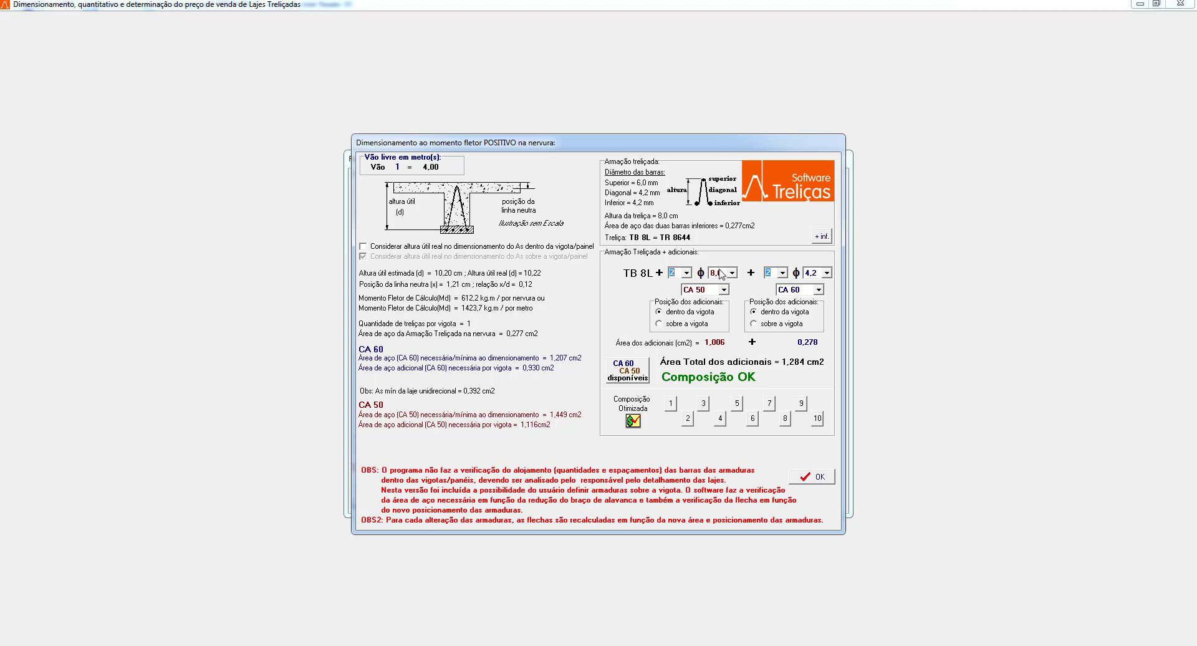
# Step: Compare the first five optimised compositions and apply number 5, with one 4.2 mm CA 60 bar and two 8.0 mm CA 50 bars
pyautogui.click(705, 405)
pyautogui.click(720, 419)
pyautogui.click(670, 405)
pyautogui.click(687, 417)
pyautogui.click(735, 405)
pyautogui.click(824, 480)
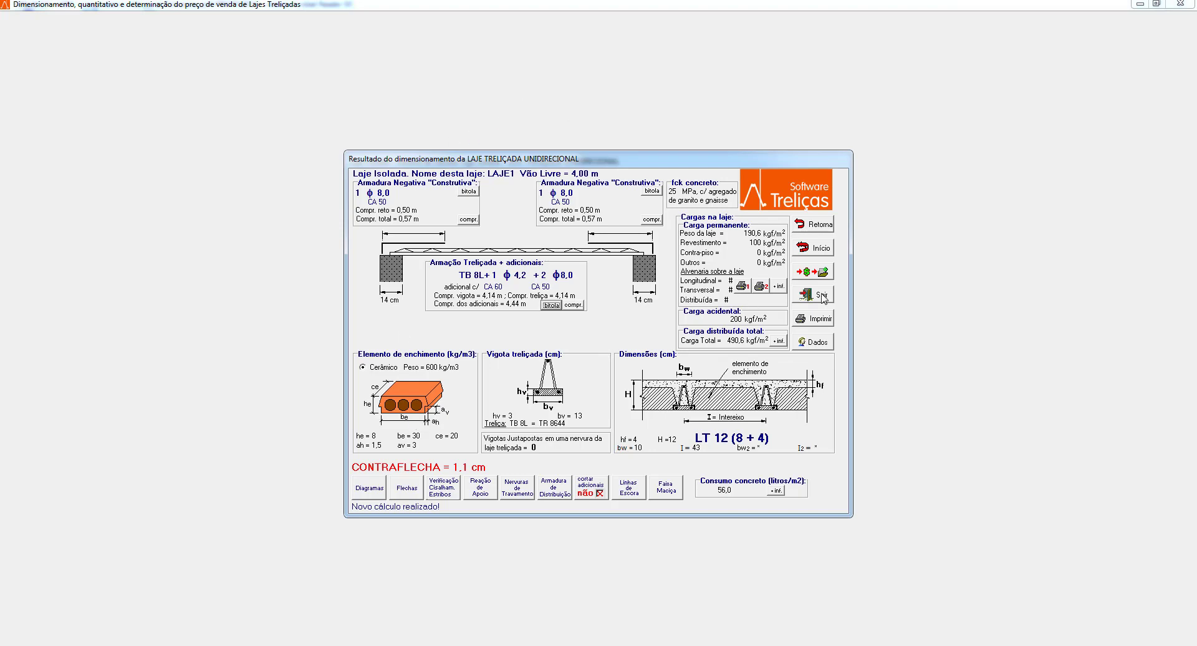
# Step: Generate the printable design report for LAJE1 and read through its input data and results
pyautogui.click(819, 319)
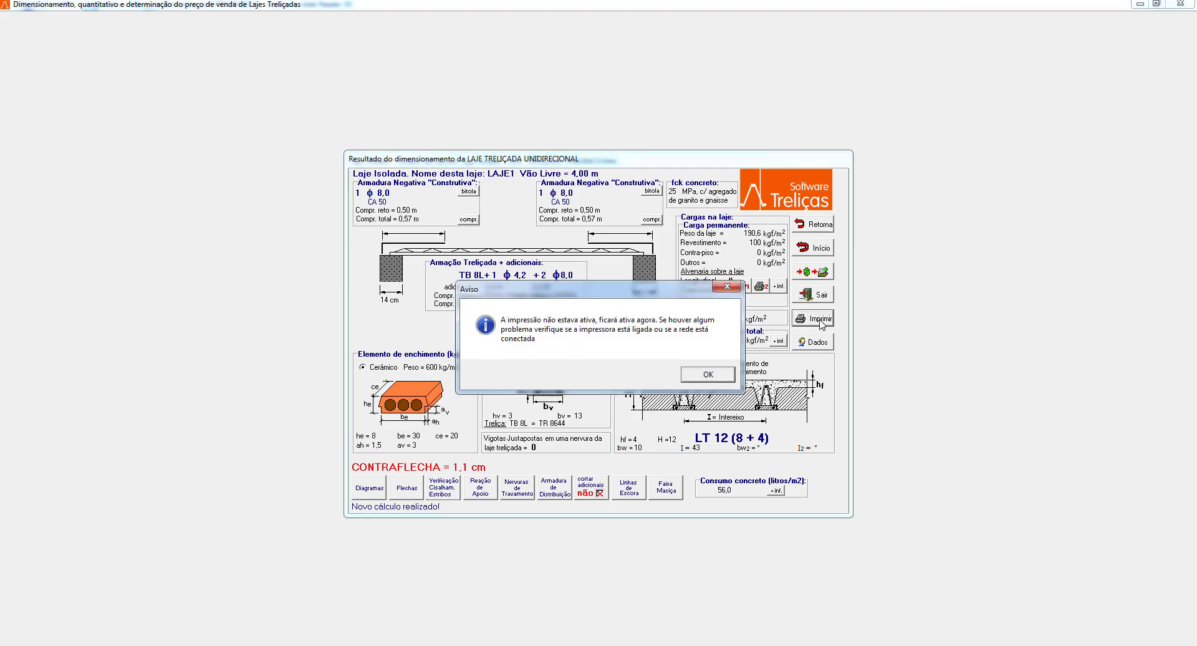
pyautogui.click(708, 376)
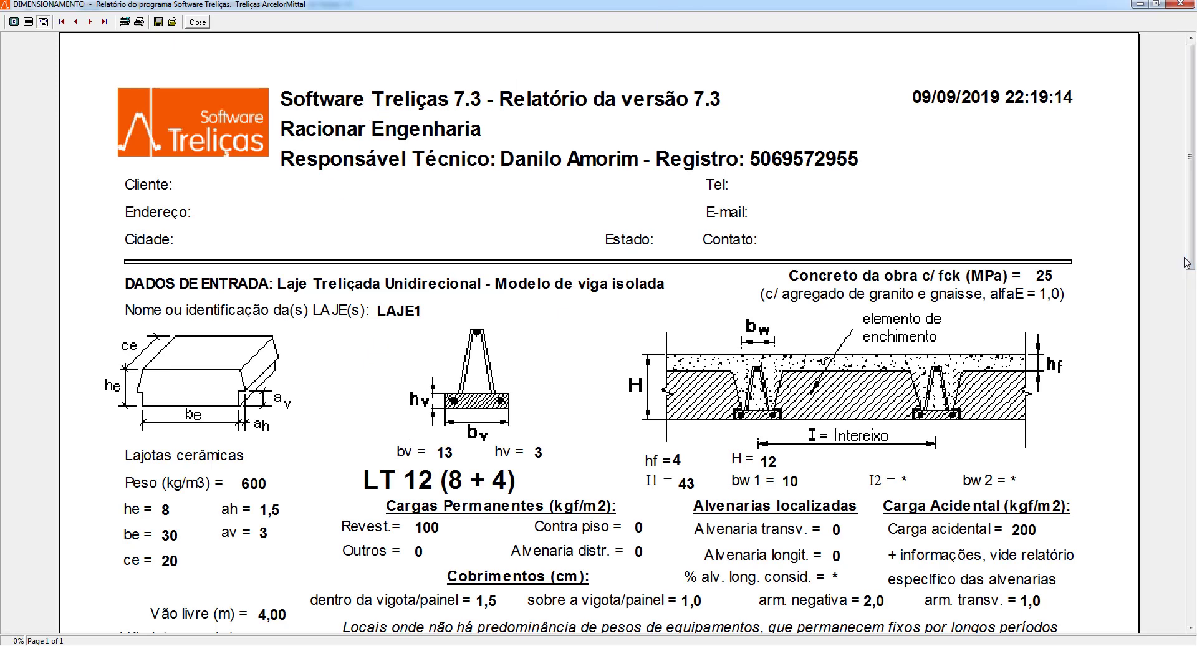
pyautogui.scroll(-1, 1190, 251)
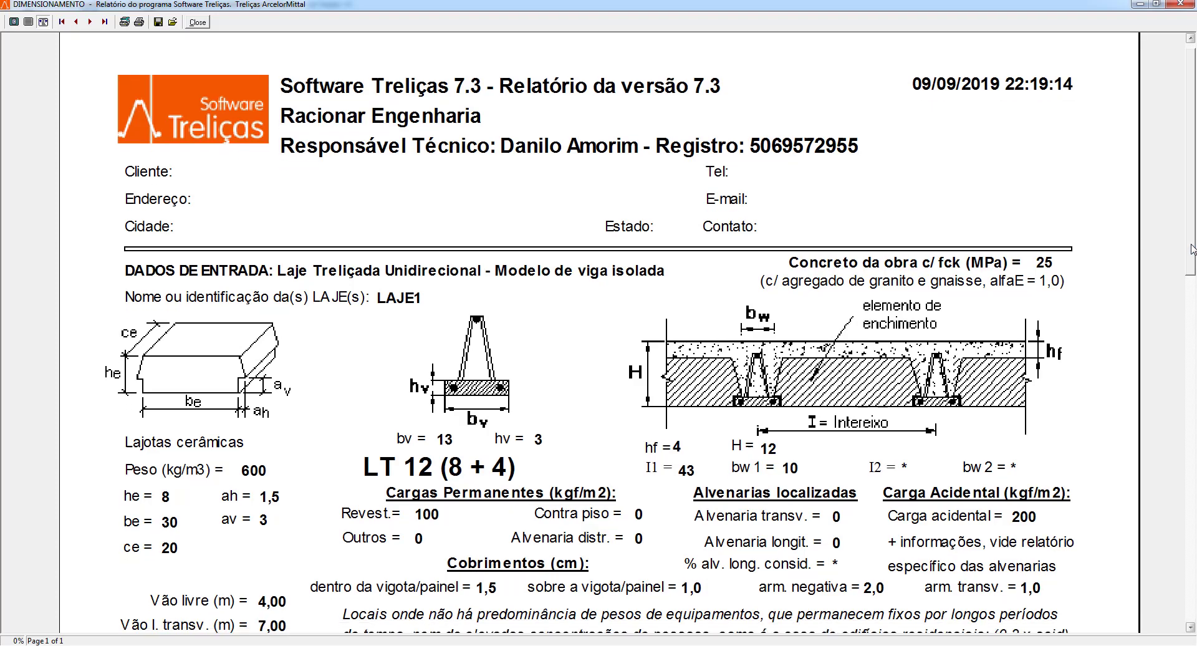
pyautogui.moveTo(1192, 249); pyautogui.dragTo(1193, 322)
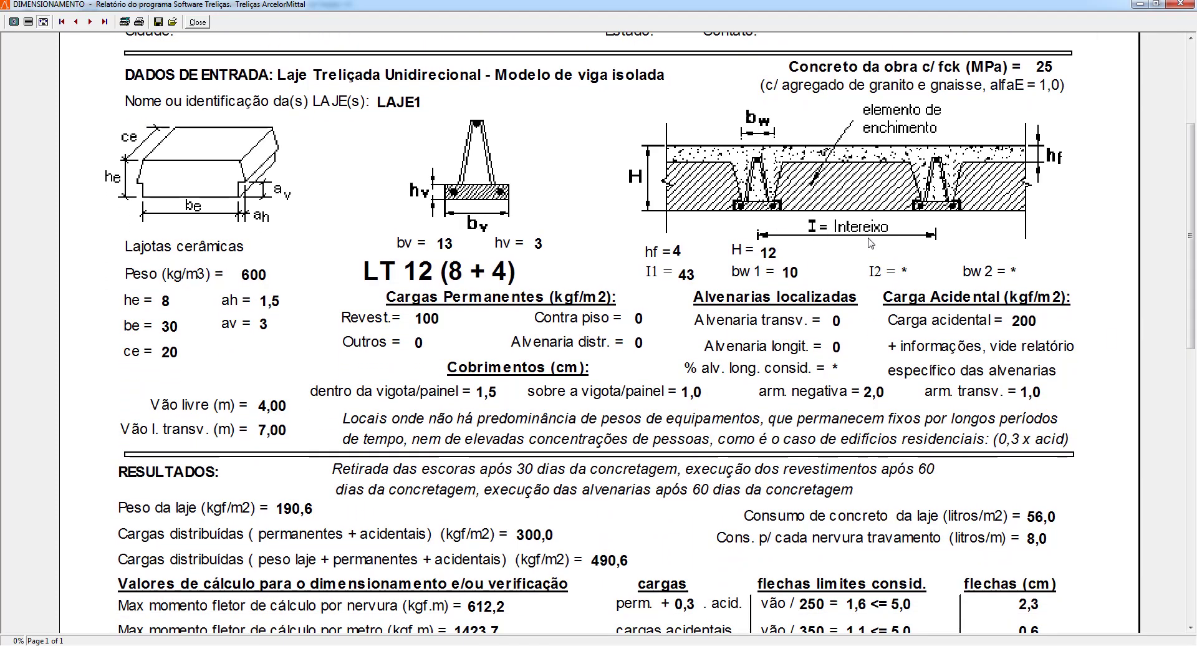
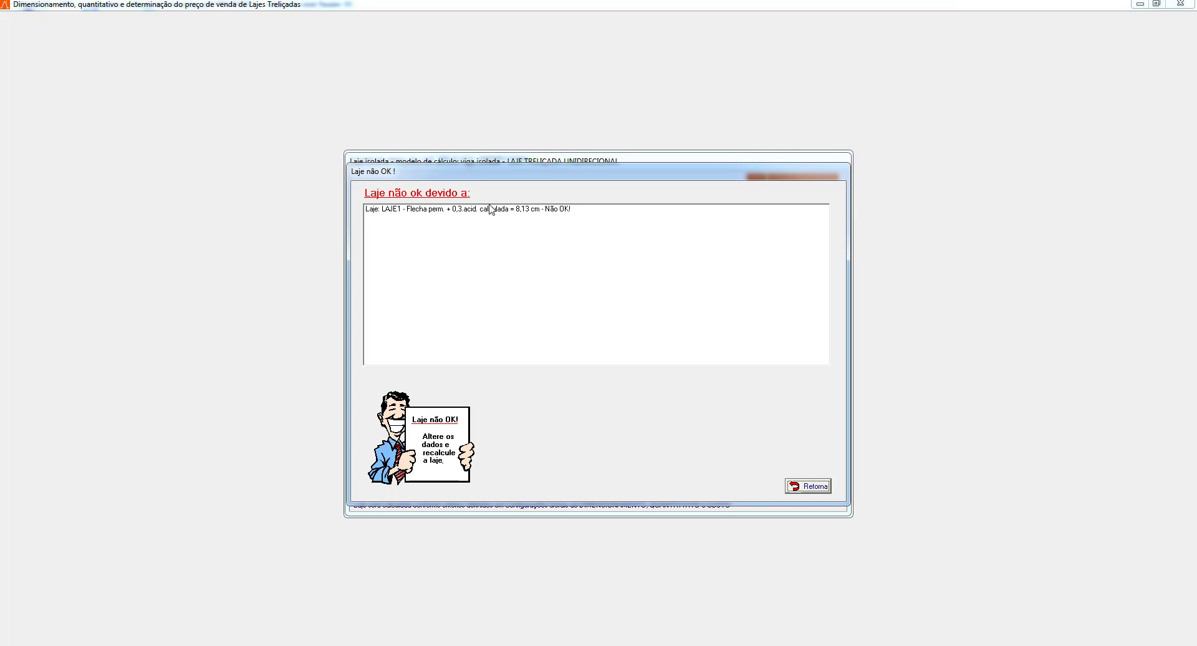
# Step: Return to the slab data of the 5.5 m span, set the ceramic filler height he to 12 cm and recalculate the slab
pyautogui.click(552, 210)
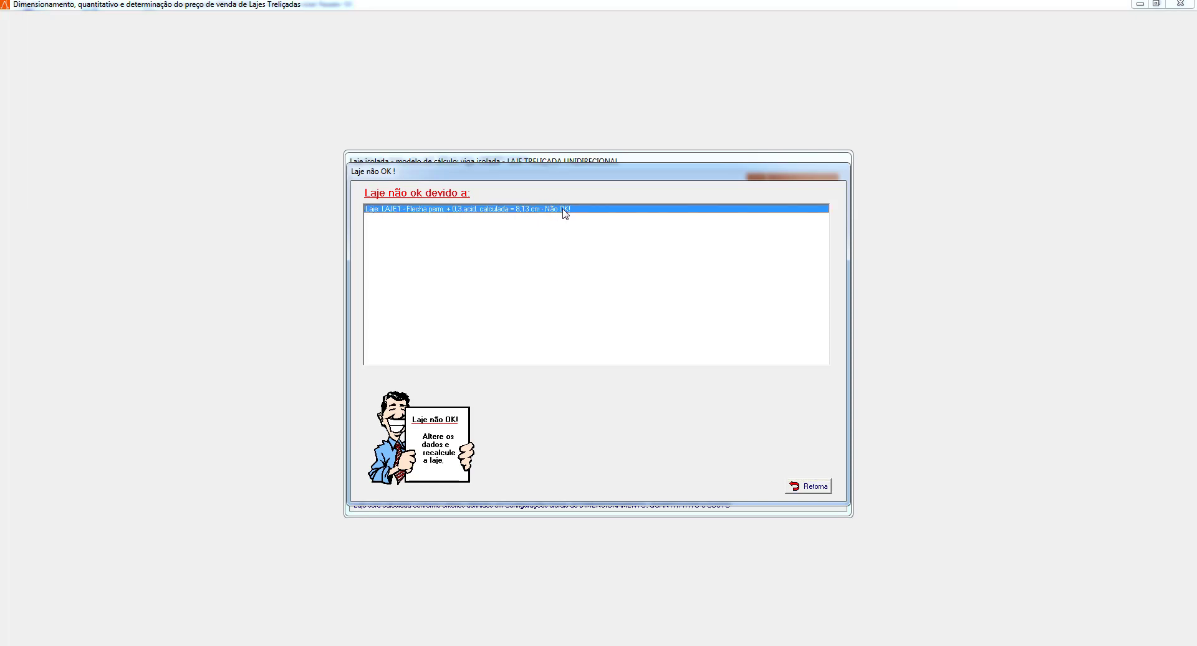
pyautogui.click(810, 486)
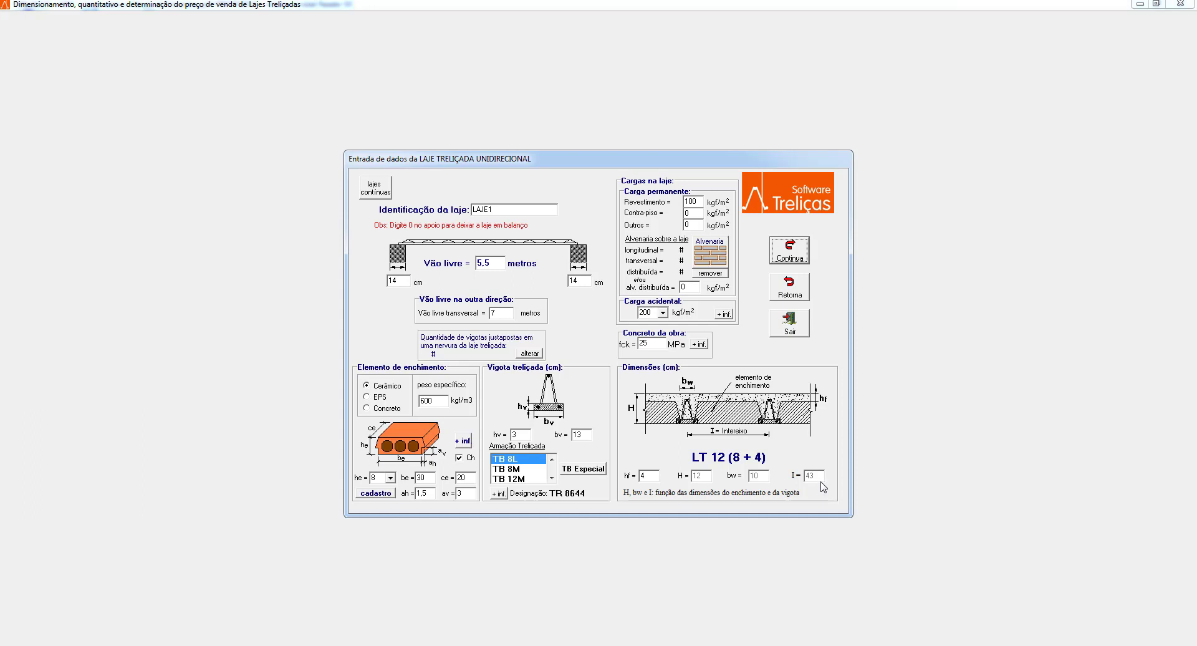
pyautogui.click(391, 478)
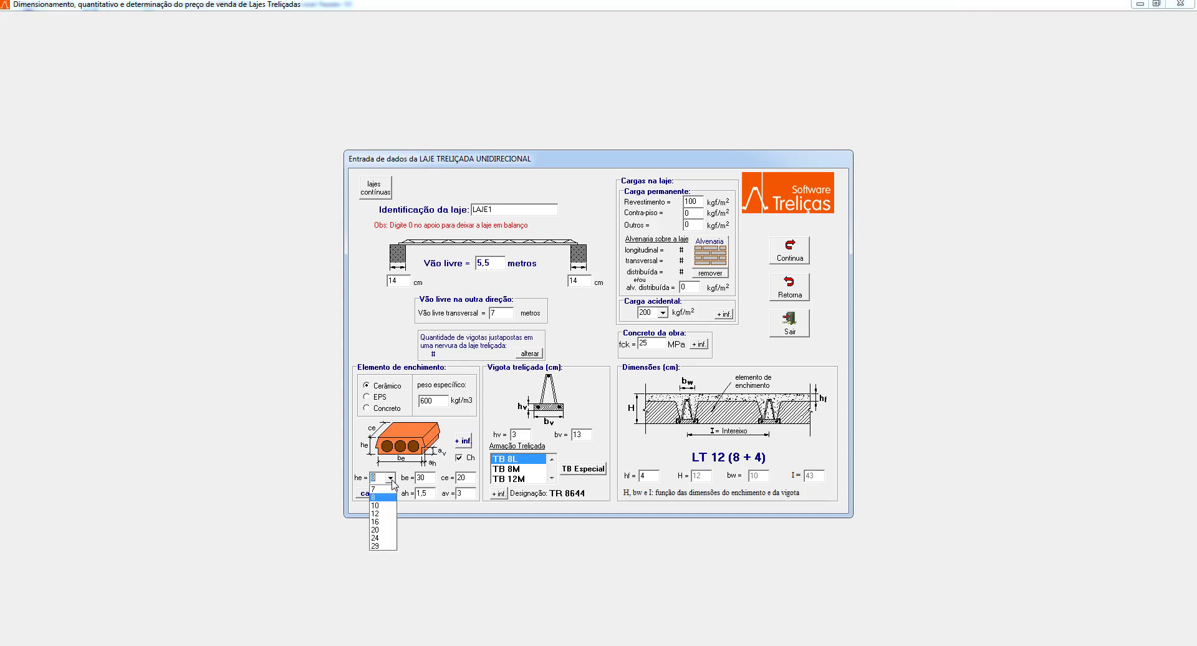
pyautogui.click(386, 514)
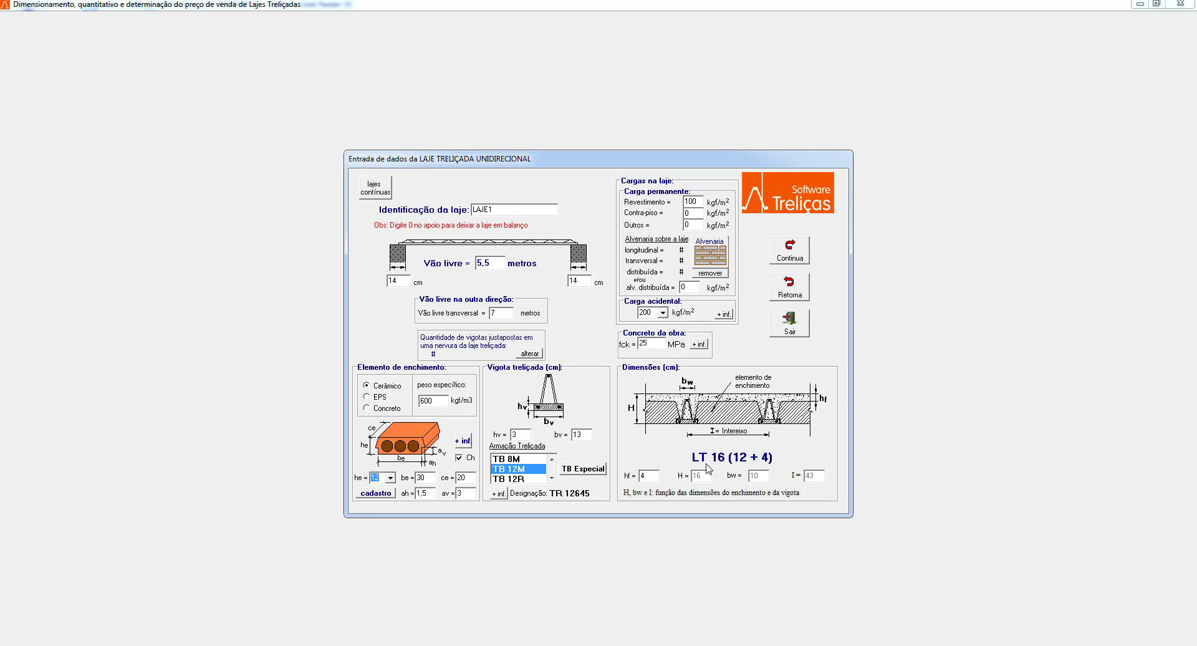
pyautogui.click(795, 257)
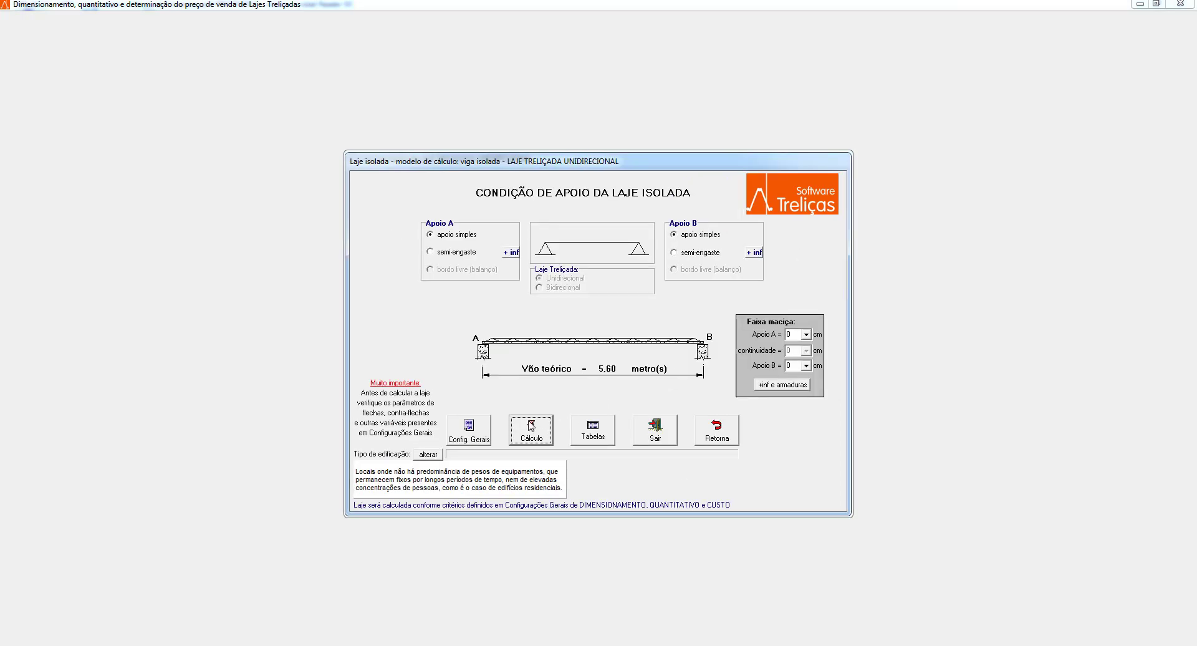
pyautogui.click(531, 440)
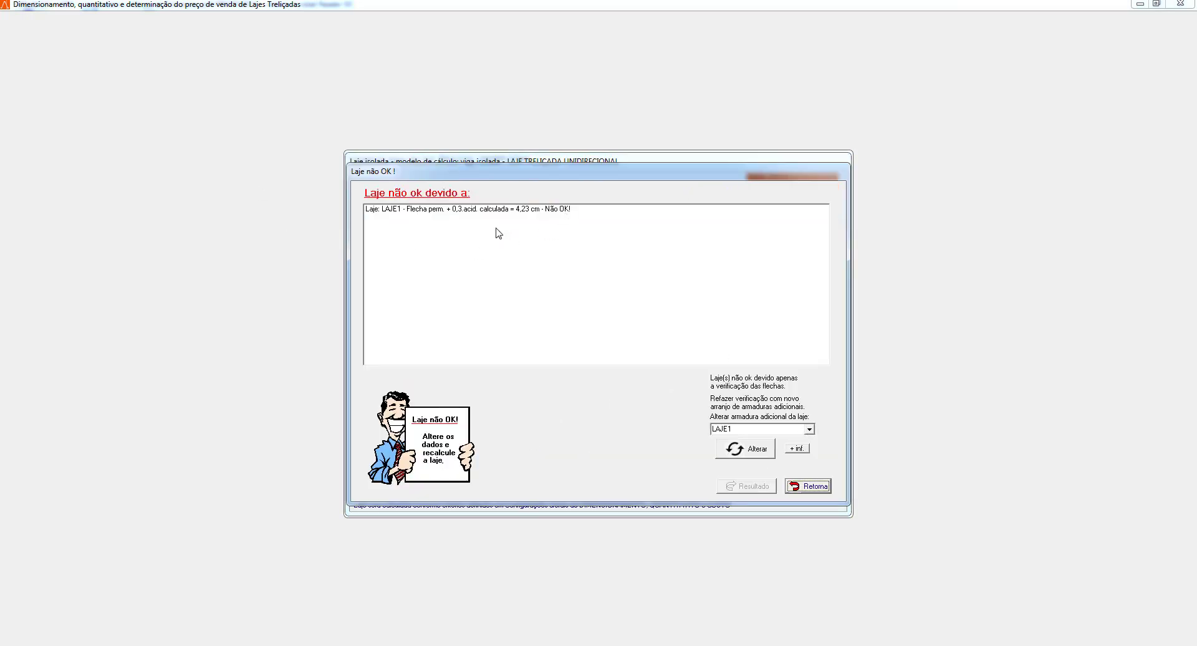
# Step: Back in the slab data, raise the concrete strength fck to 30 MPa and recalculate the isolated slab
pyautogui.click(814, 486)
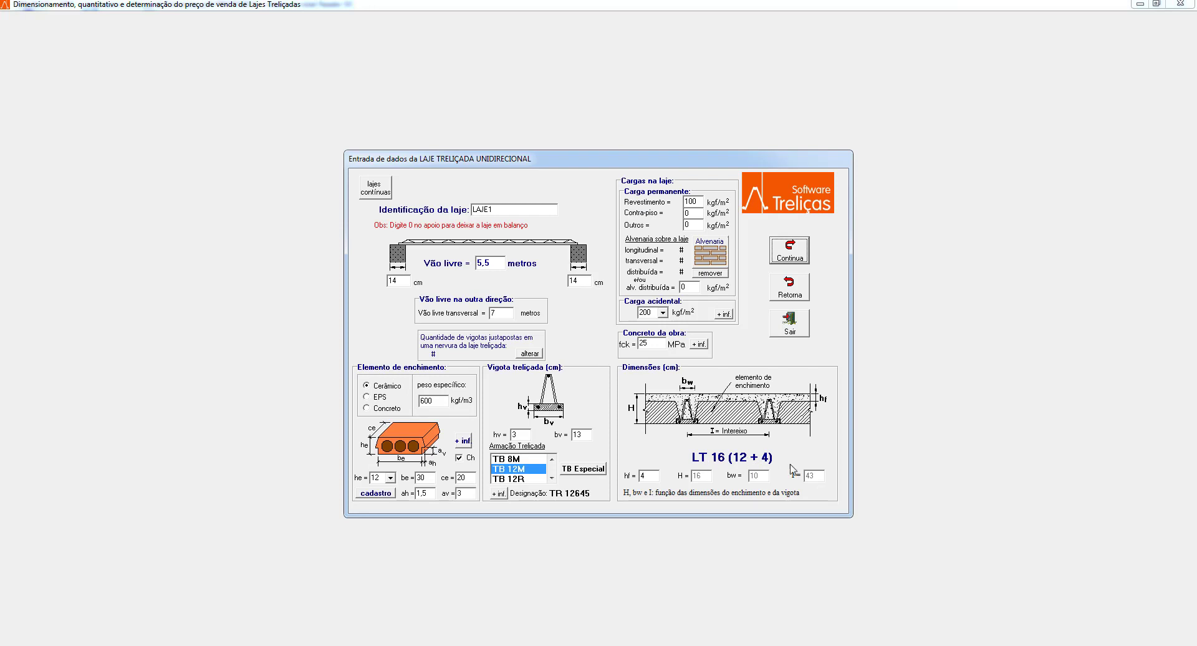
pyautogui.moveTo(653, 342); pyautogui.dragTo(617, 350)
pyautogui.write('30')
pyautogui.click(795, 252)
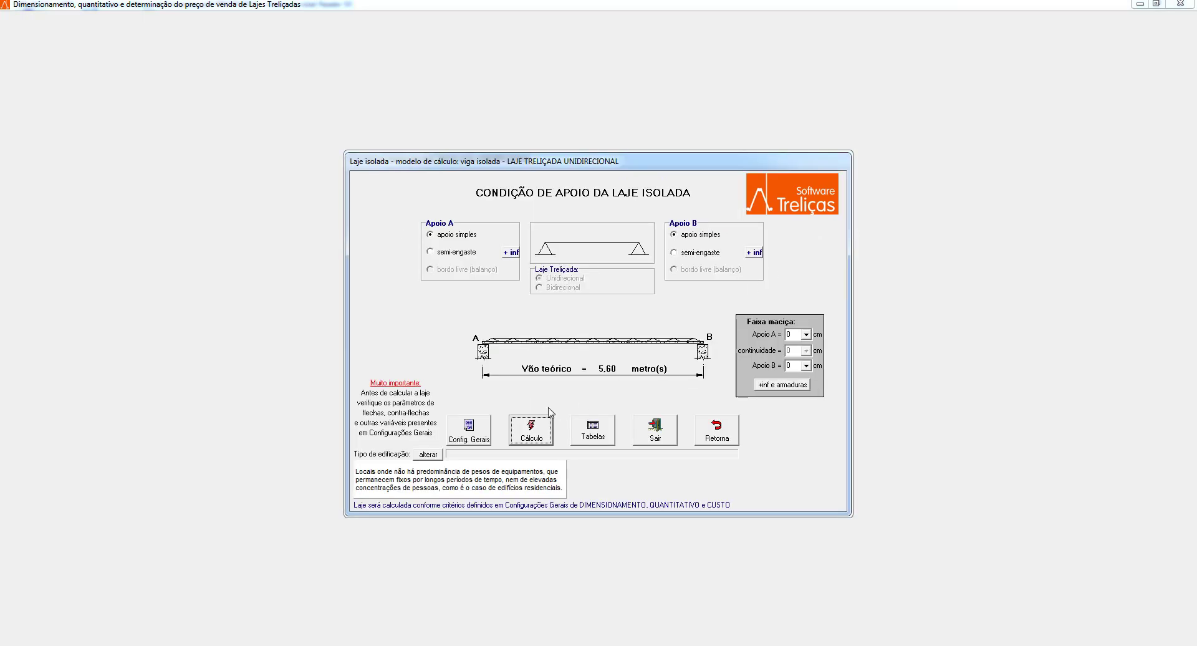
pyautogui.click(546, 430)
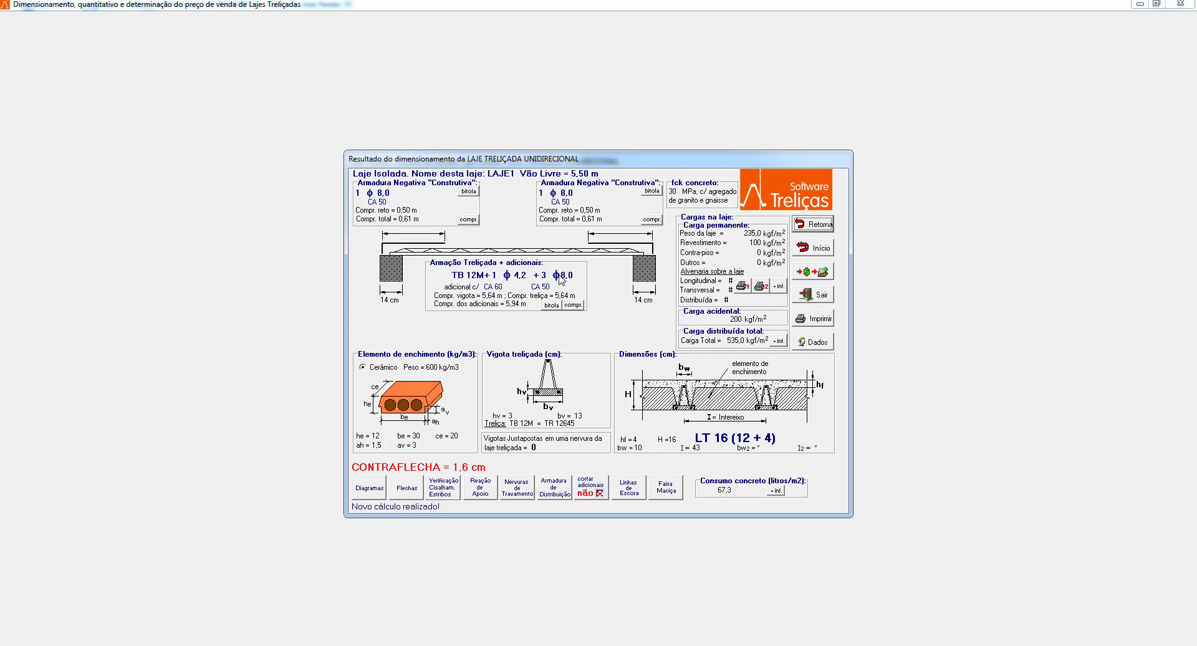
# Step: Return to the slab data, set fck to 25 MPa and recalculate the isolated slab with ceramic filler
pyautogui.click(816, 224)
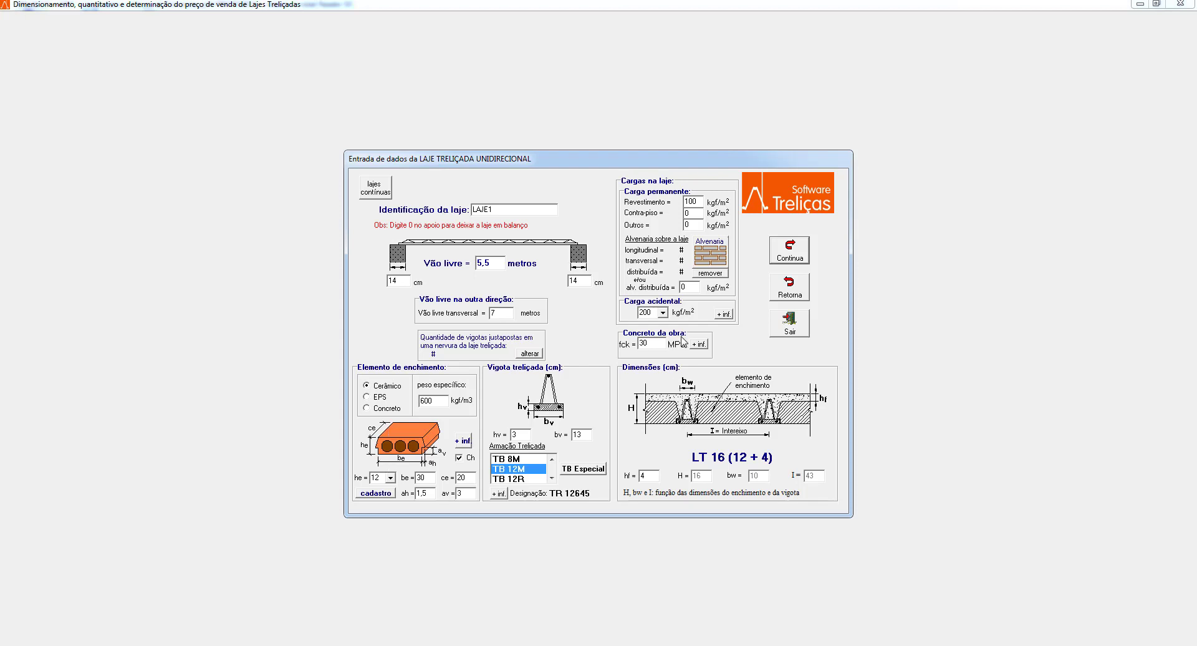
pyautogui.press('Tab')
pyautogui.click(367, 396)
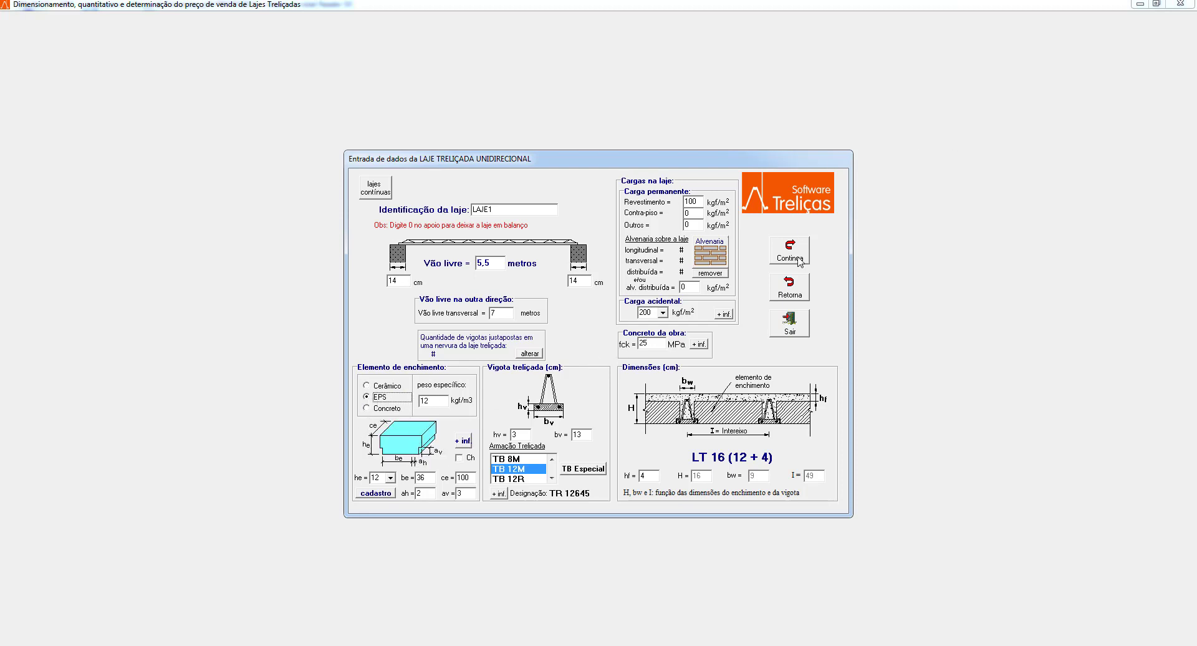
pyautogui.click(367, 386)
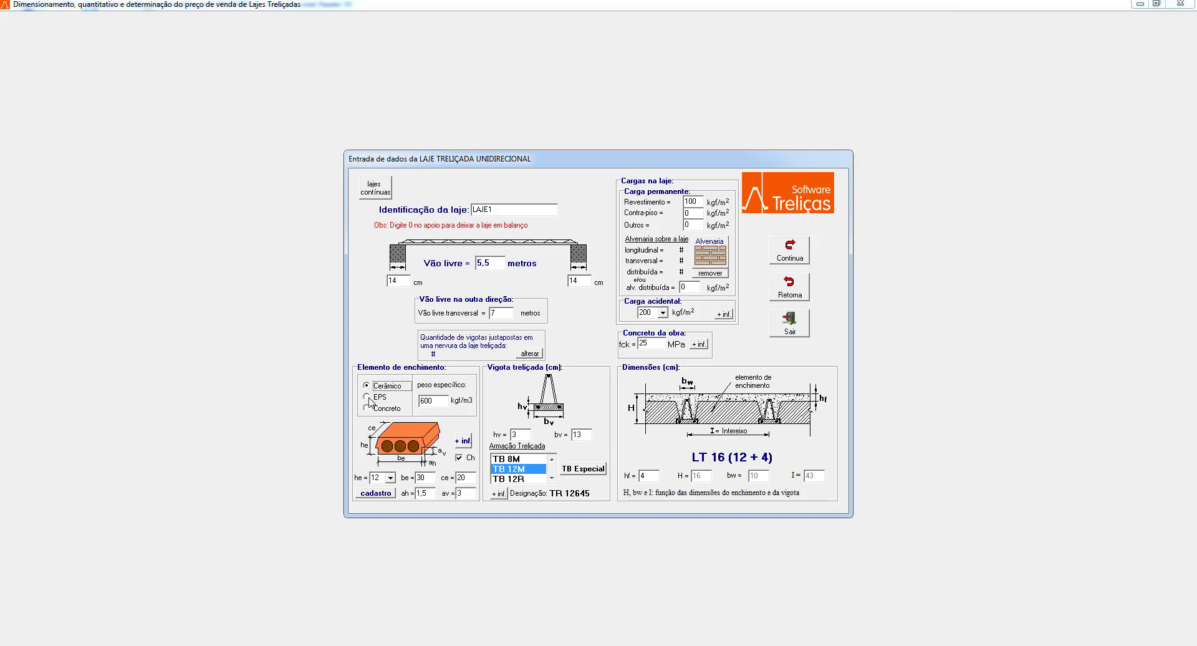
pyautogui.click(790, 251)
pyautogui.click(541, 429)
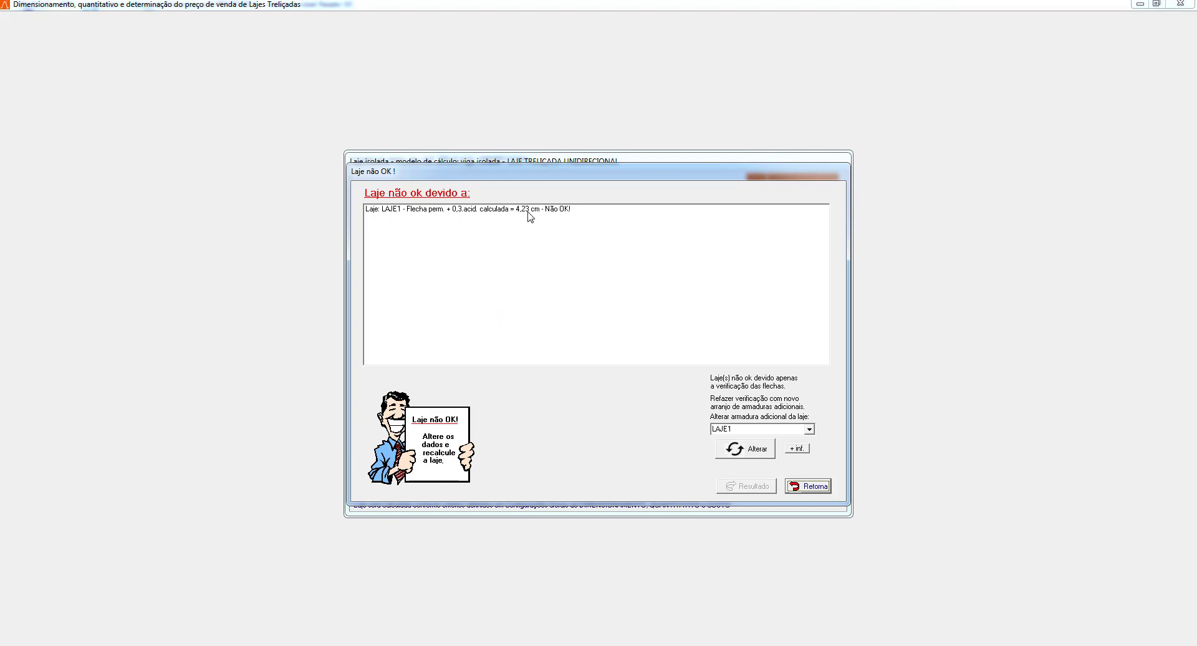
# Step: Back in the slab data, change the filler element to EPS and recalculate the isolated slab
pyautogui.click(809, 485)
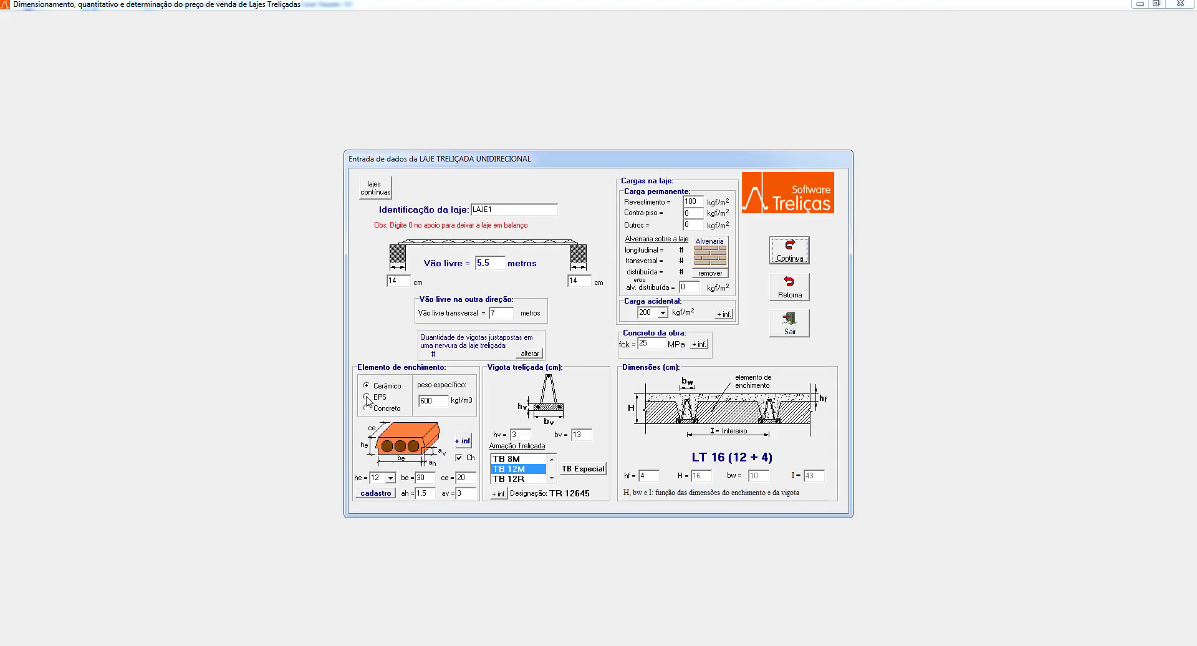
pyautogui.click(790, 251)
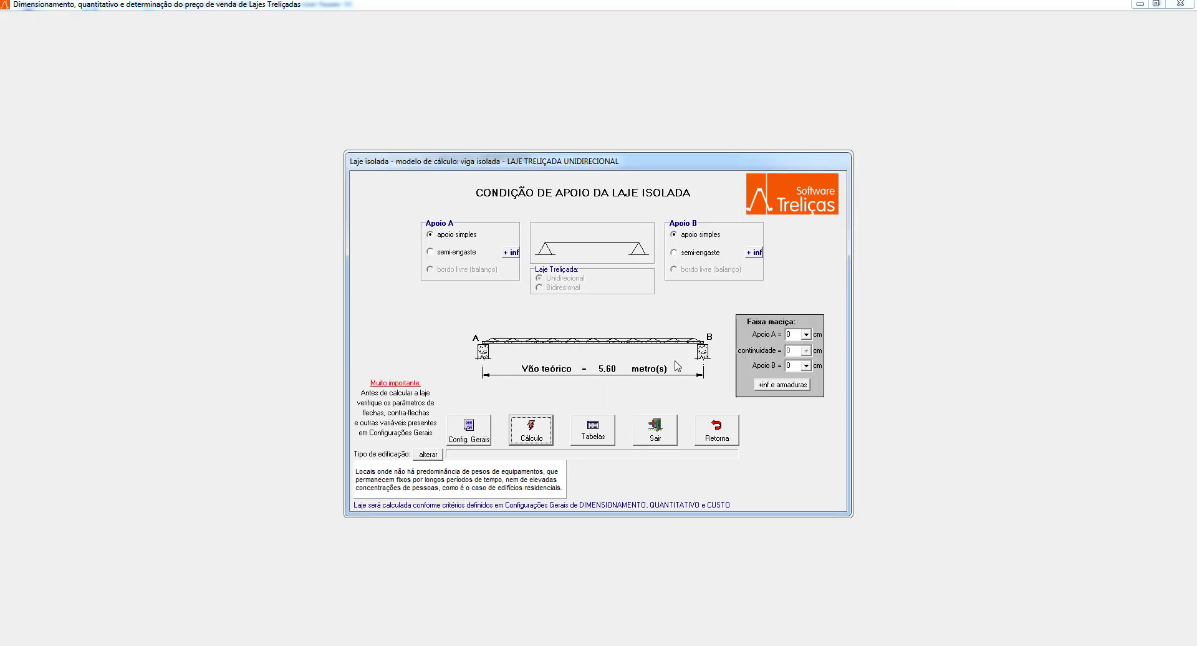
pyautogui.click(532, 429)
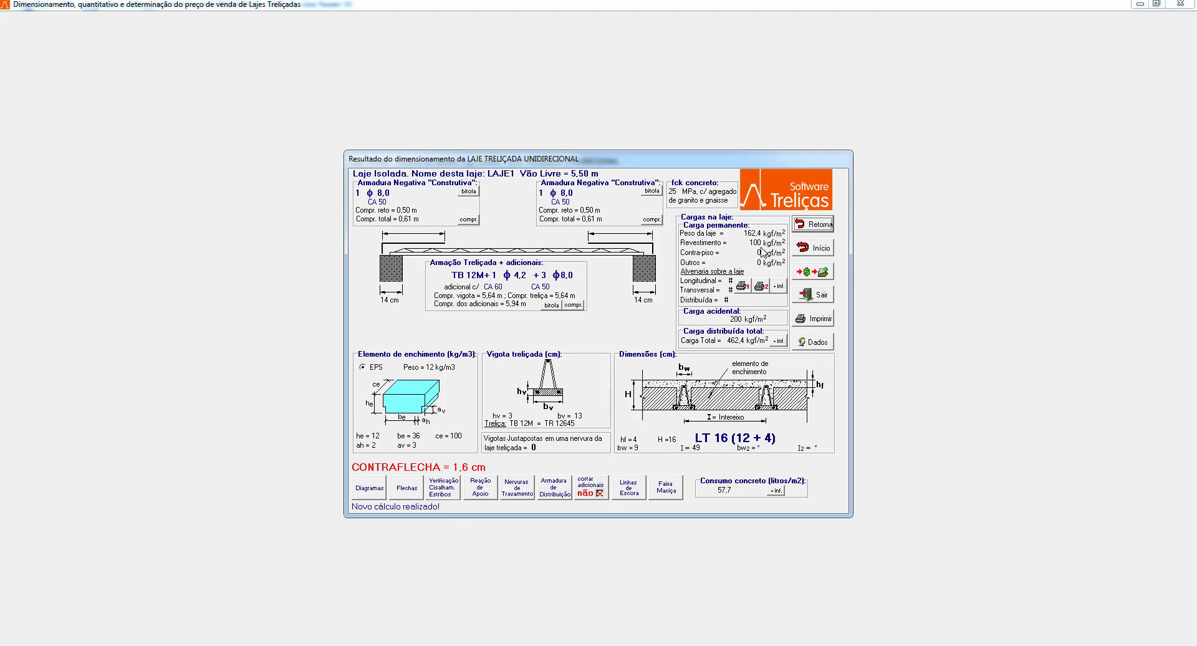
# Step: Set the concrete topping thickness hf to 5 cm in the slab data and recalculate the EPS slab
pyautogui.click(823, 226)
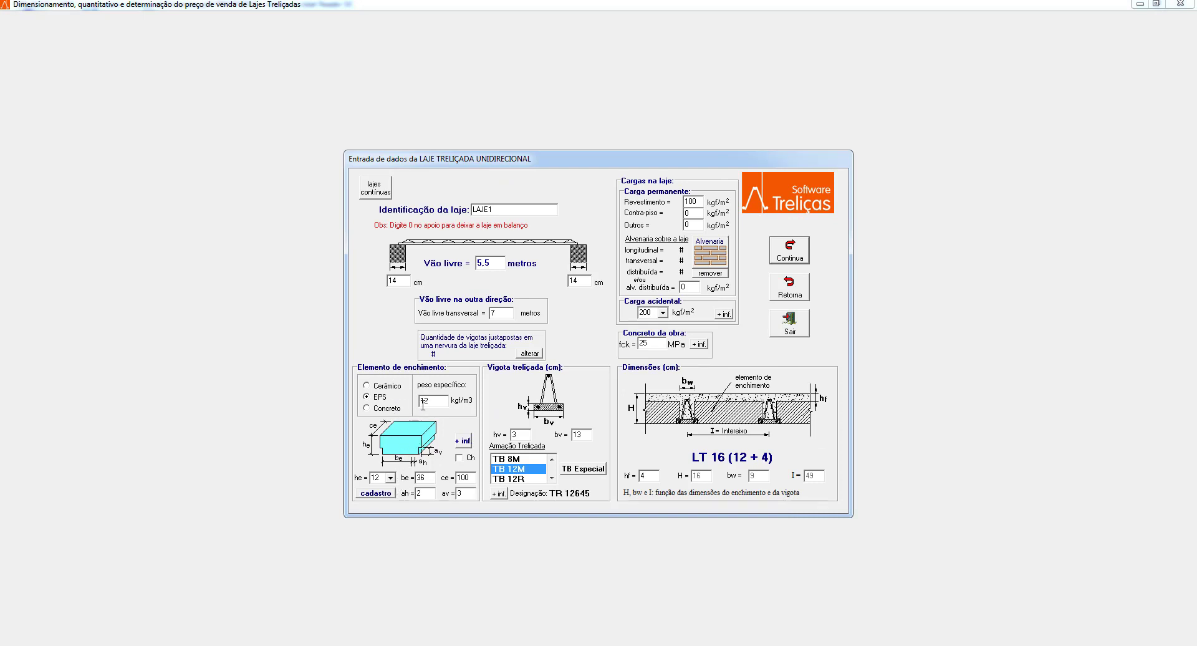
pyautogui.click(649, 476)
pyautogui.write('5')
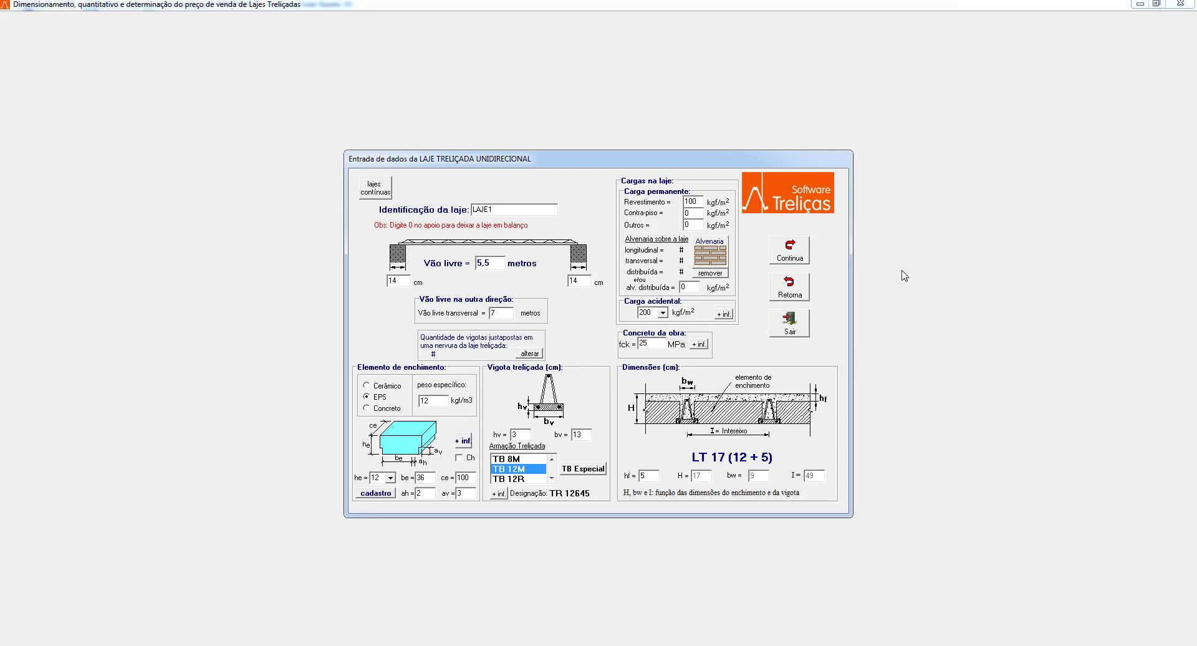
pyautogui.click(796, 264)
pyautogui.click(795, 264)
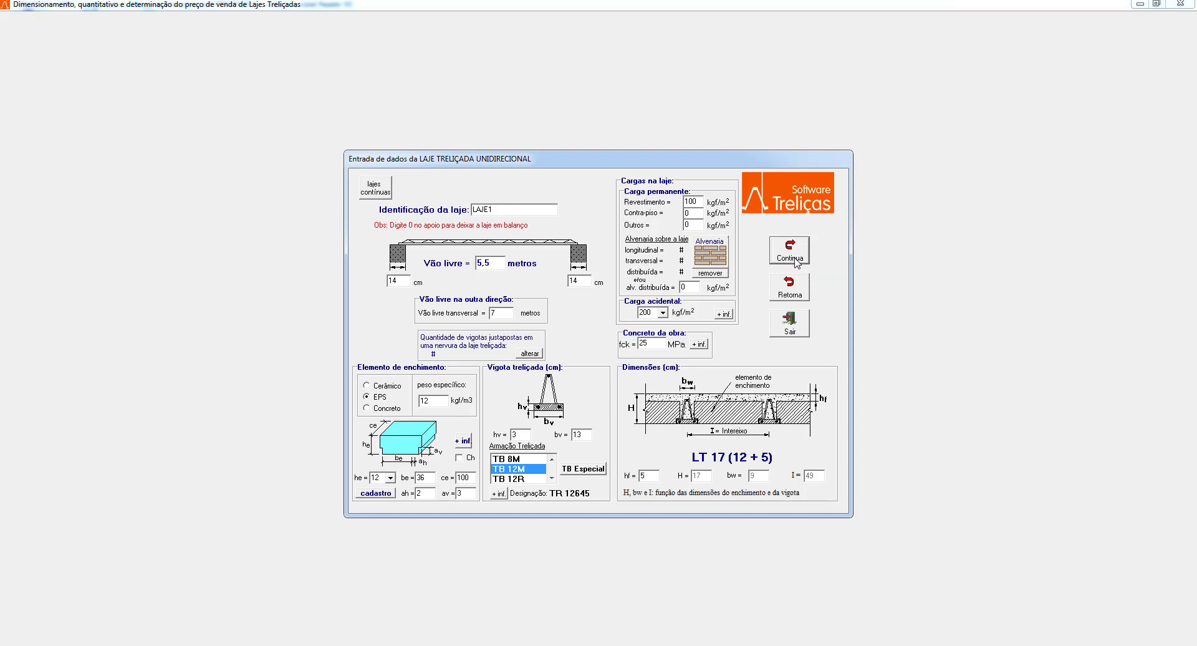
pyautogui.click(532, 438)
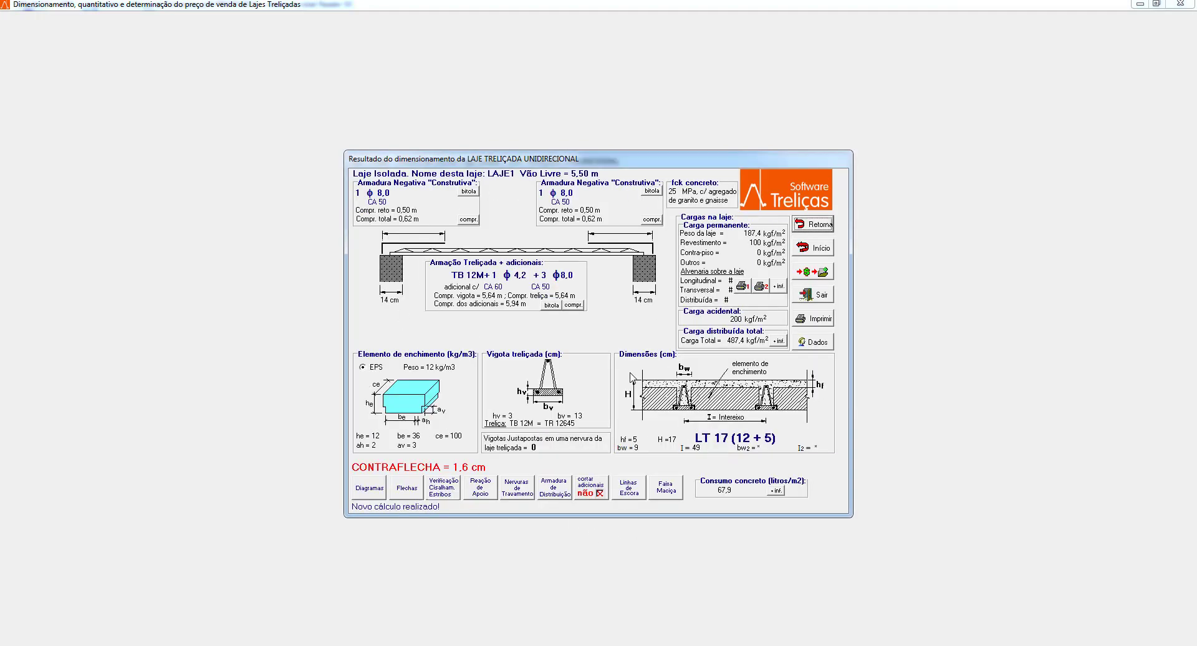
# Step: Set the topping thickness hf back to 4 cm and proceed to the slab's support conditions
pyautogui.click(821, 225)
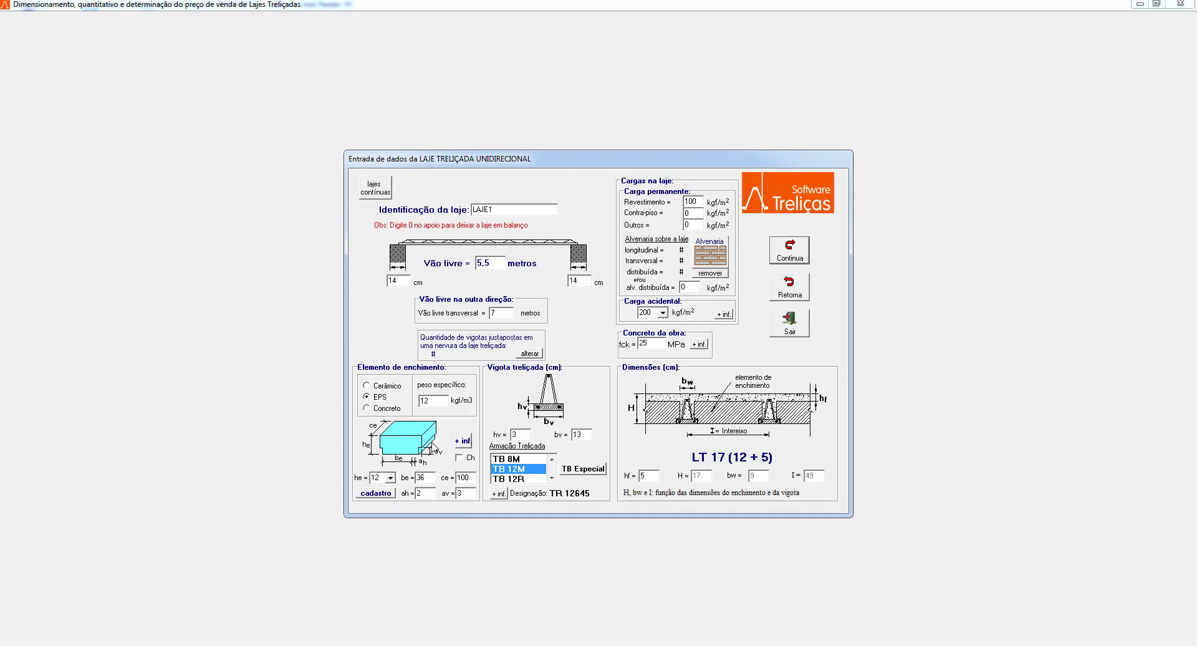
pyautogui.click(657, 475)
pyautogui.write('4')
pyautogui.click(797, 250)
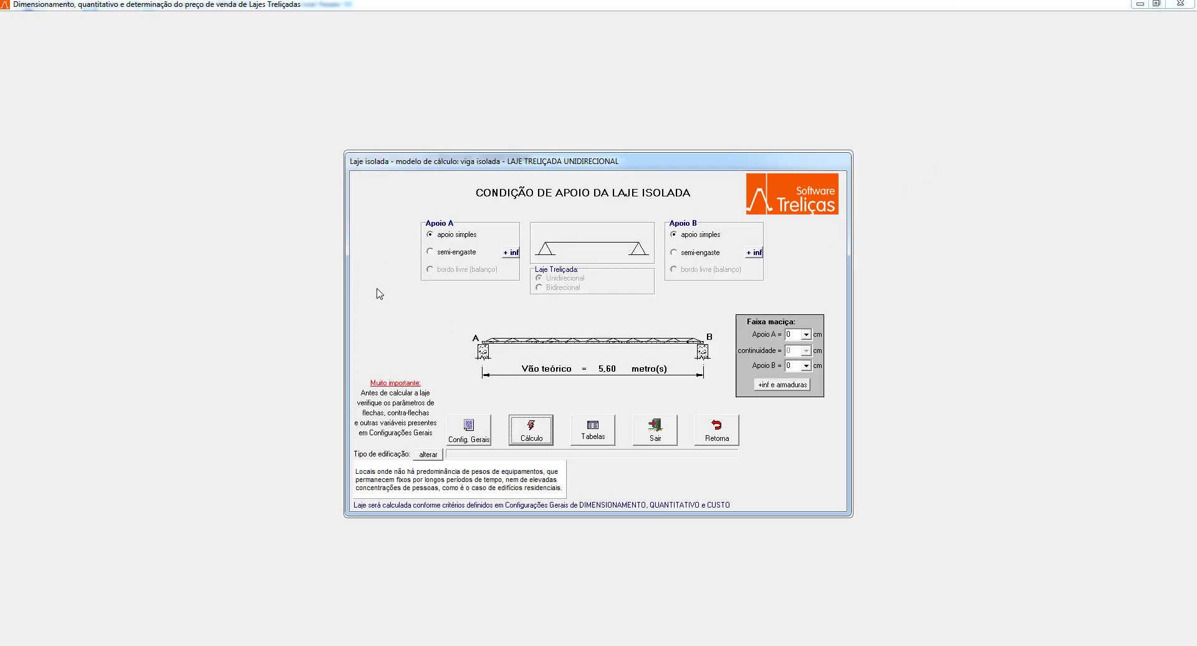
# Step: Change both supports, A and B, from simple support to semi-fixed (semi-engaste)
pyautogui.click(430, 252)
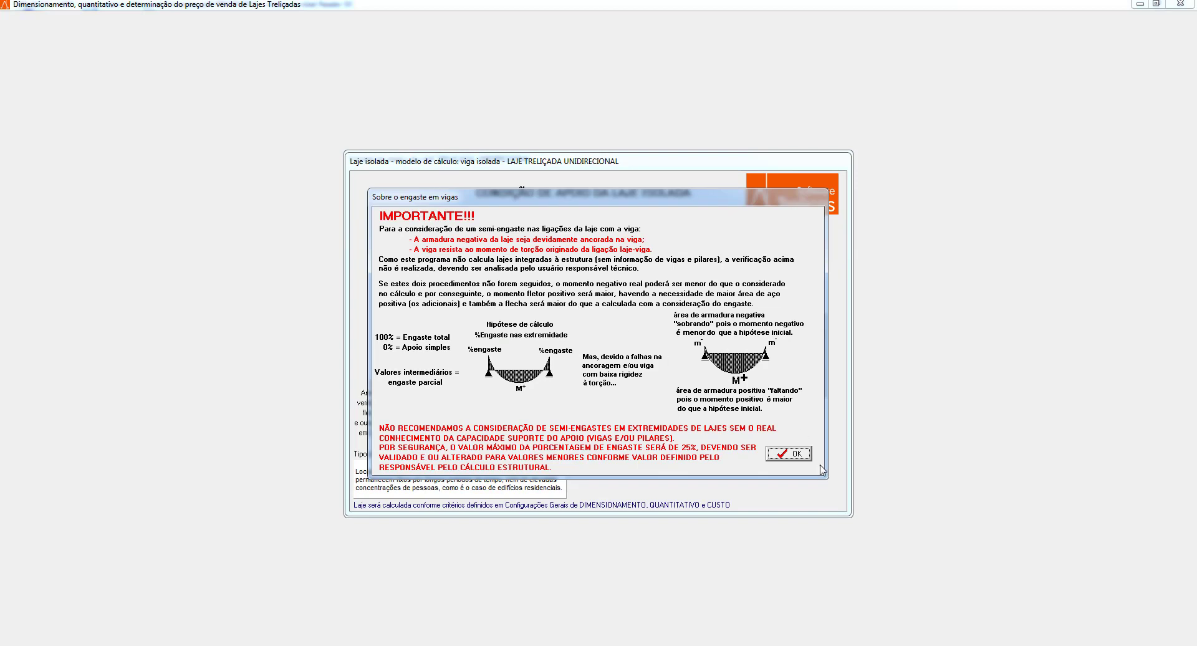
pyautogui.click(802, 456)
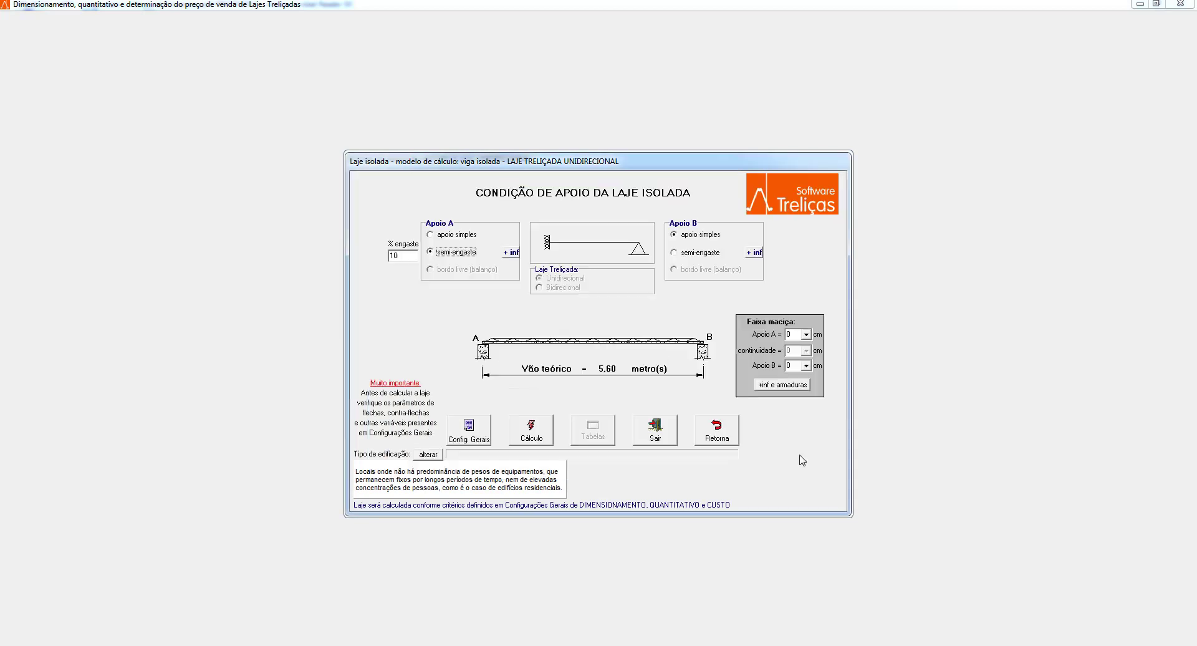
pyautogui.click(674, 253)
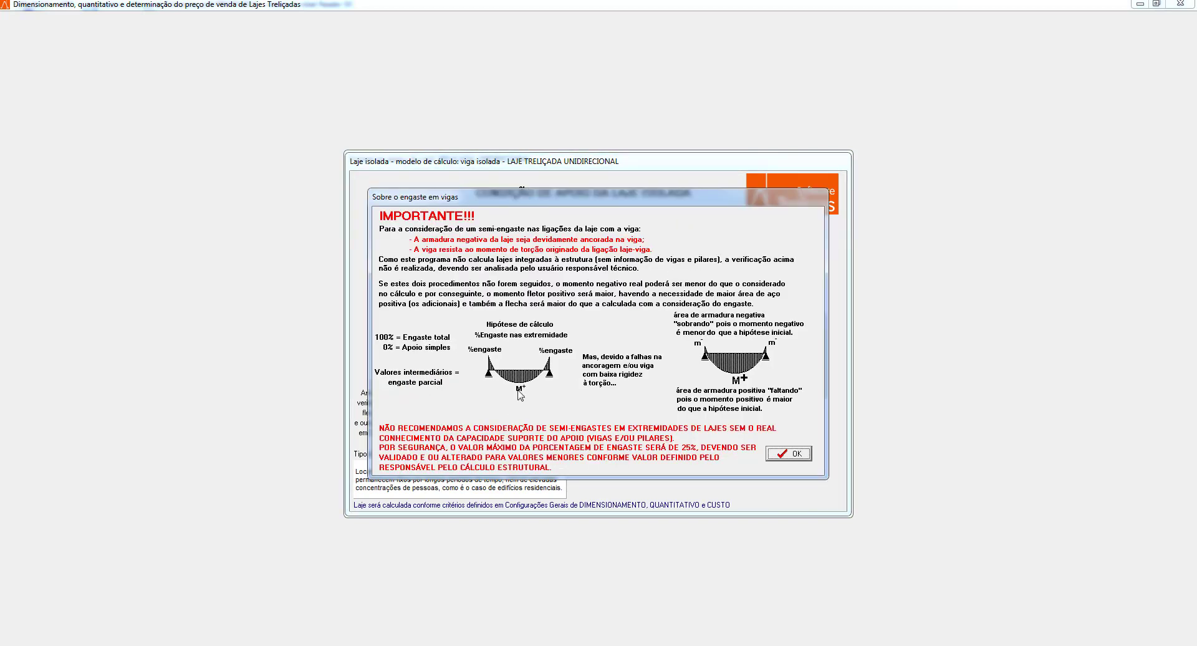
pyautogui.click(798, 455)
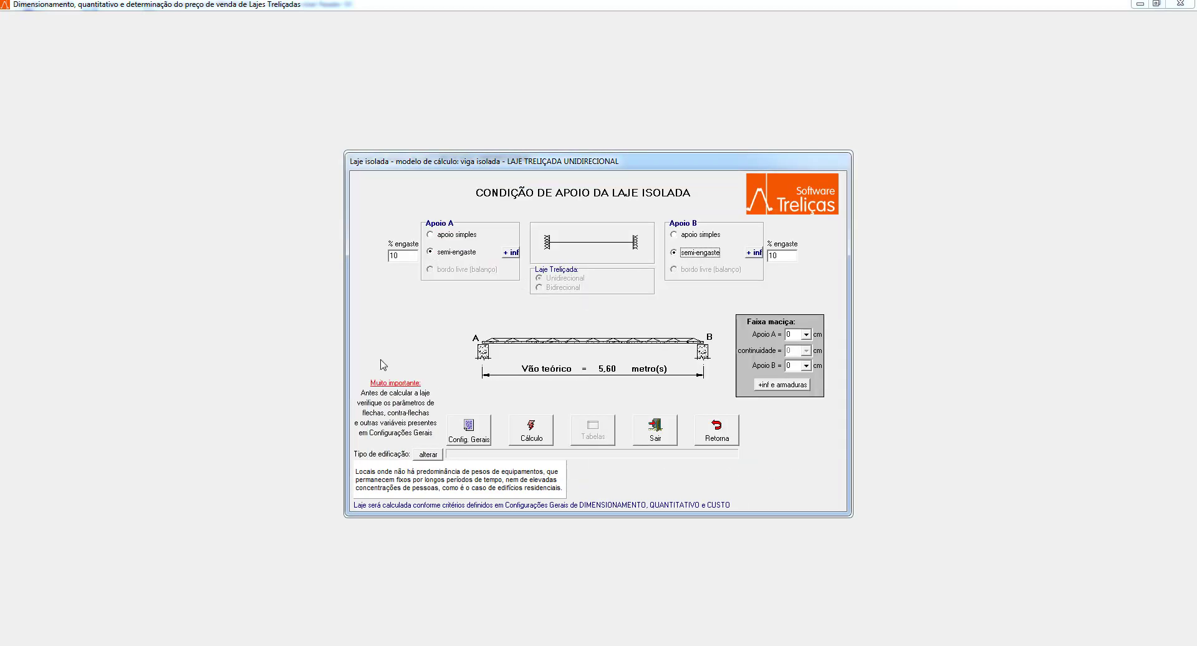
# Step: Set the fixity percentage to 25% at supports A and B, and calculate the isolated slab
pyautogui.click(408, 257)
pyautogui.click(765, 256)
pyautogui.write('5')
pyautogui.click(407, 253)
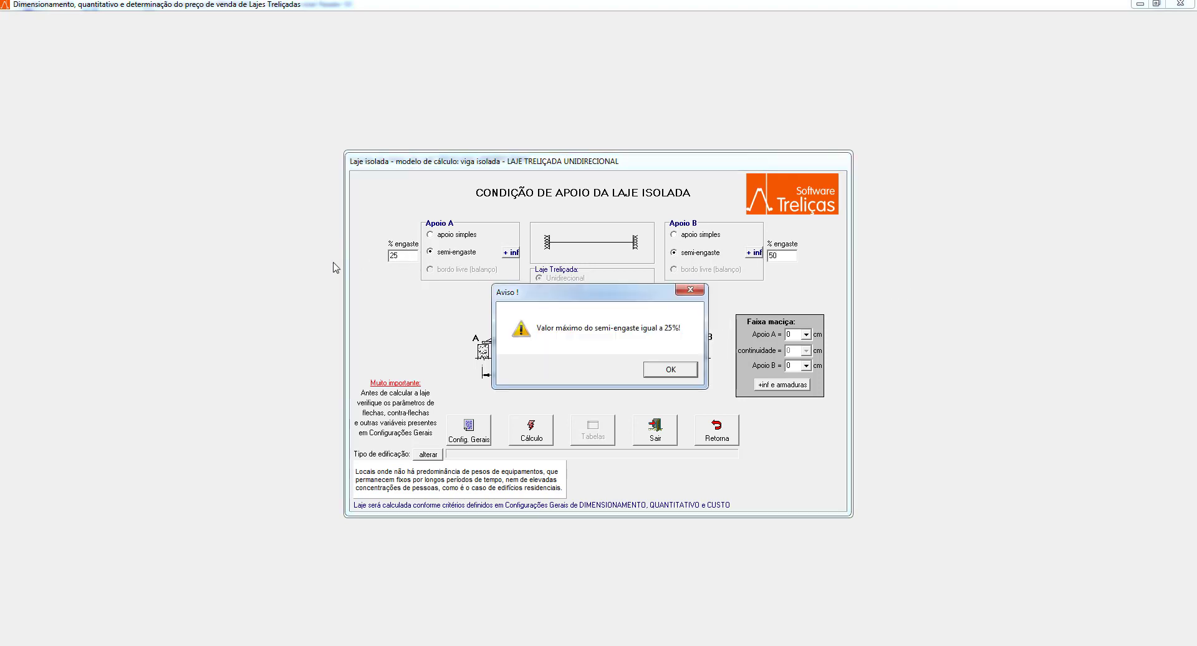
pyautogui.click(669, 369)
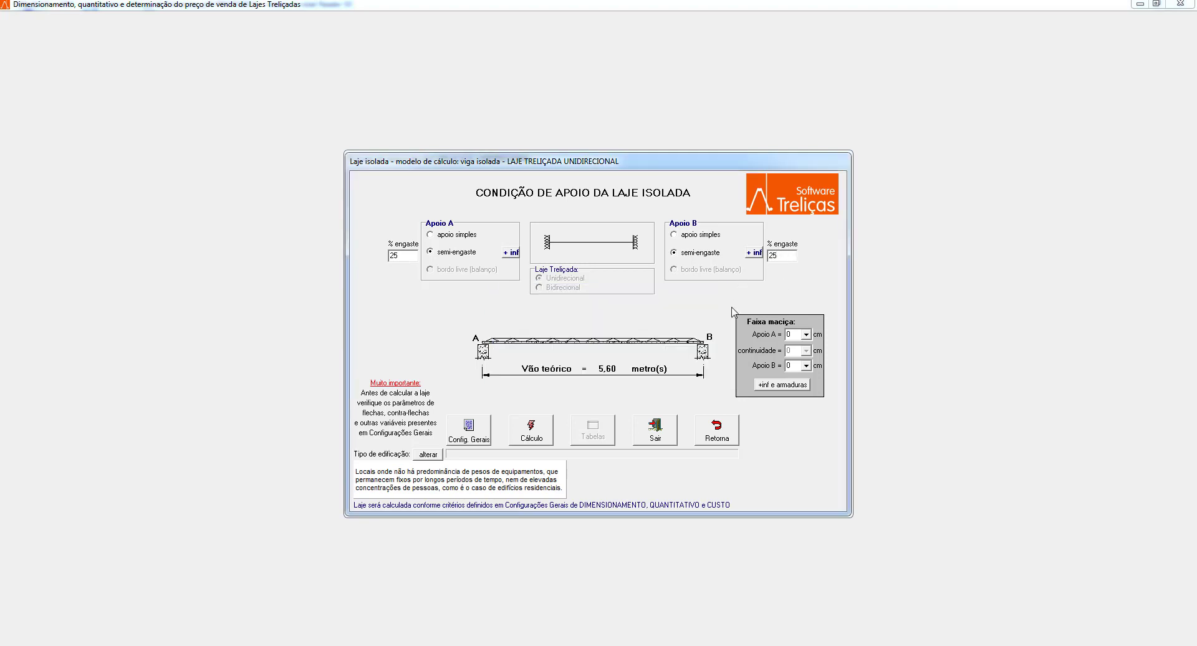
pyautogui.click(545, 437)
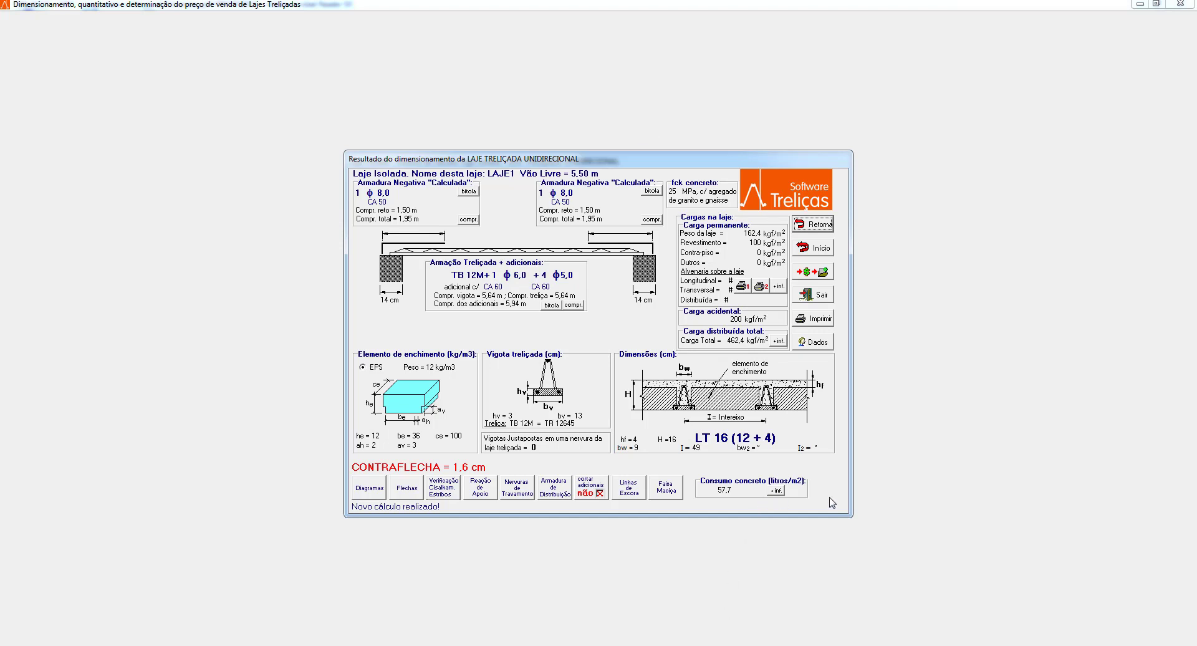
# Step: Return to the slab data and switch the model from an isolated slab to two continuous slabs
pyautogui.click(817, 224)
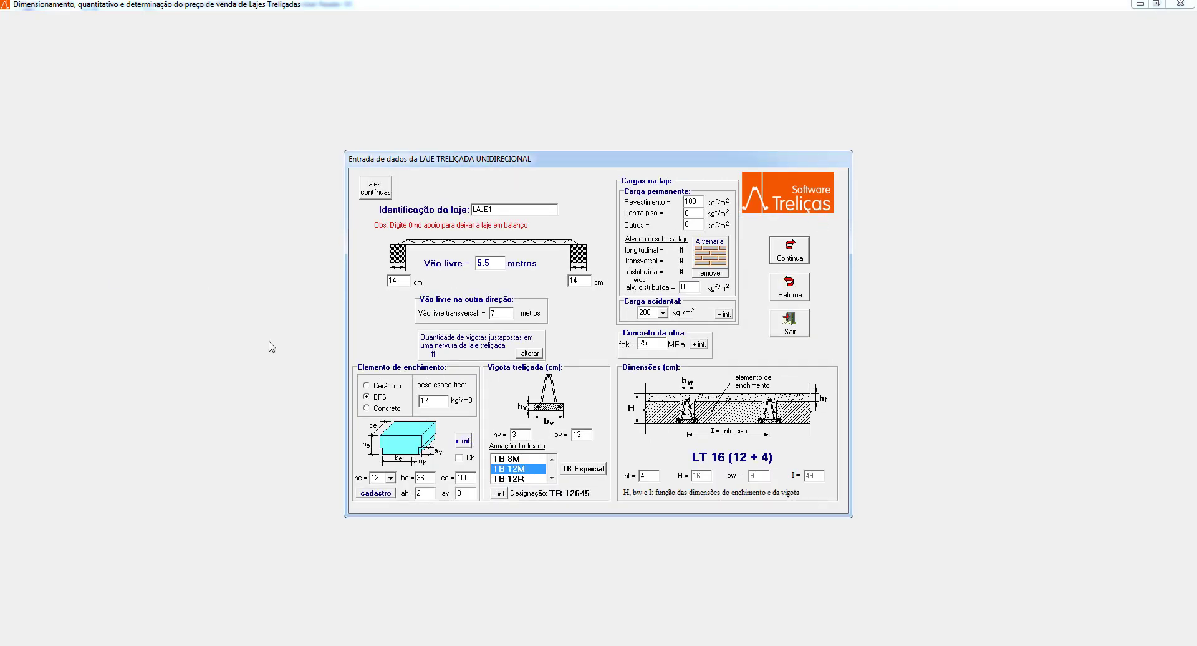
pyautogui.click(375, 191)
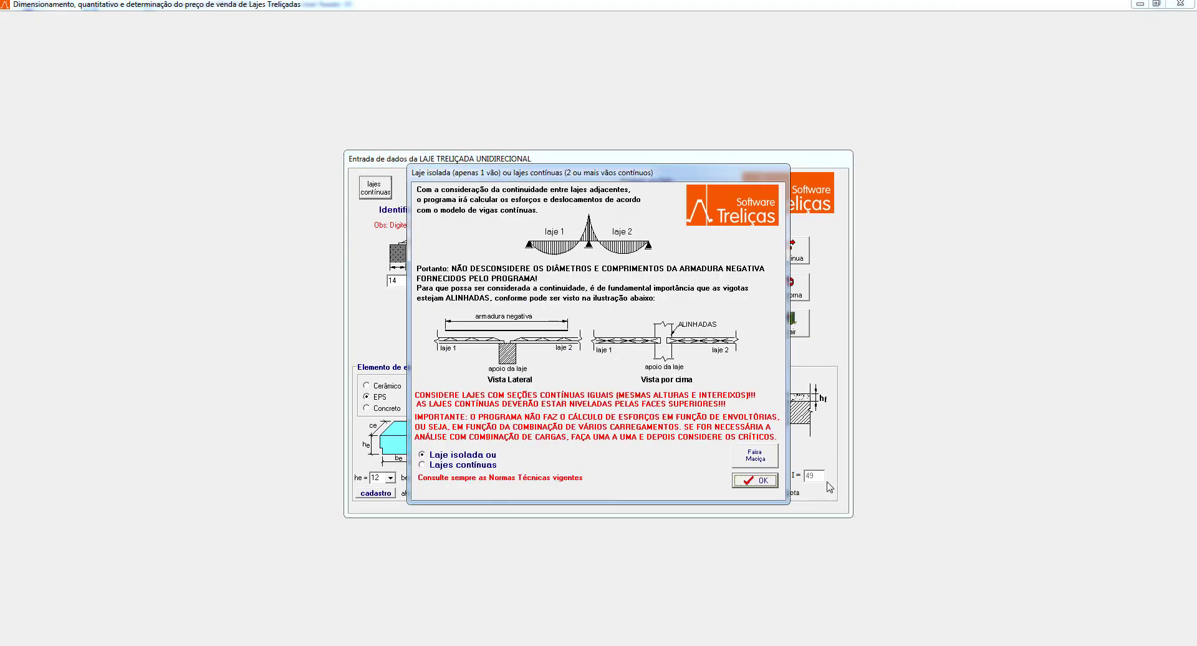
pyautogui.click(422, 465)
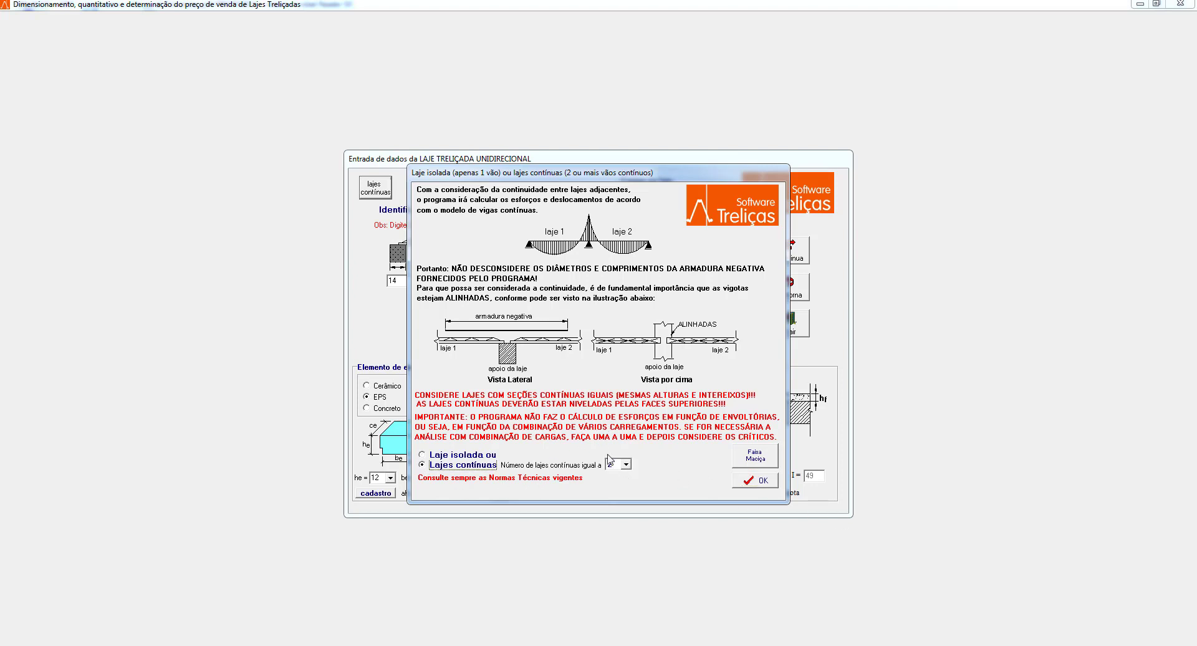
pyautogui.click(754, 481)
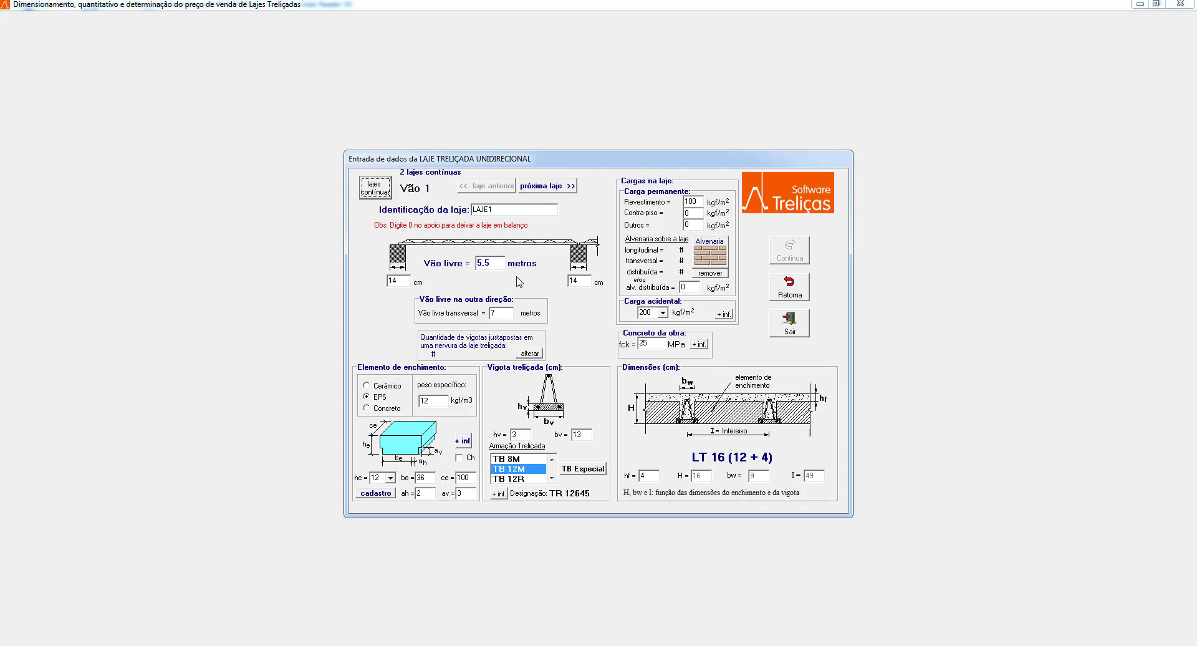
# Step: Set the concrete strength fck to 30 MPa in the data of span 1
pyautogui.click(639, 342)
pyautogui.doubleClick(640, 342)
pyautogui.write('30')
# Step: Define span 2 as a cantilever with a 1.2 m clear span and 0 cm end support width, and calculate the continuous slabs
pyautogui.click(558, 189)
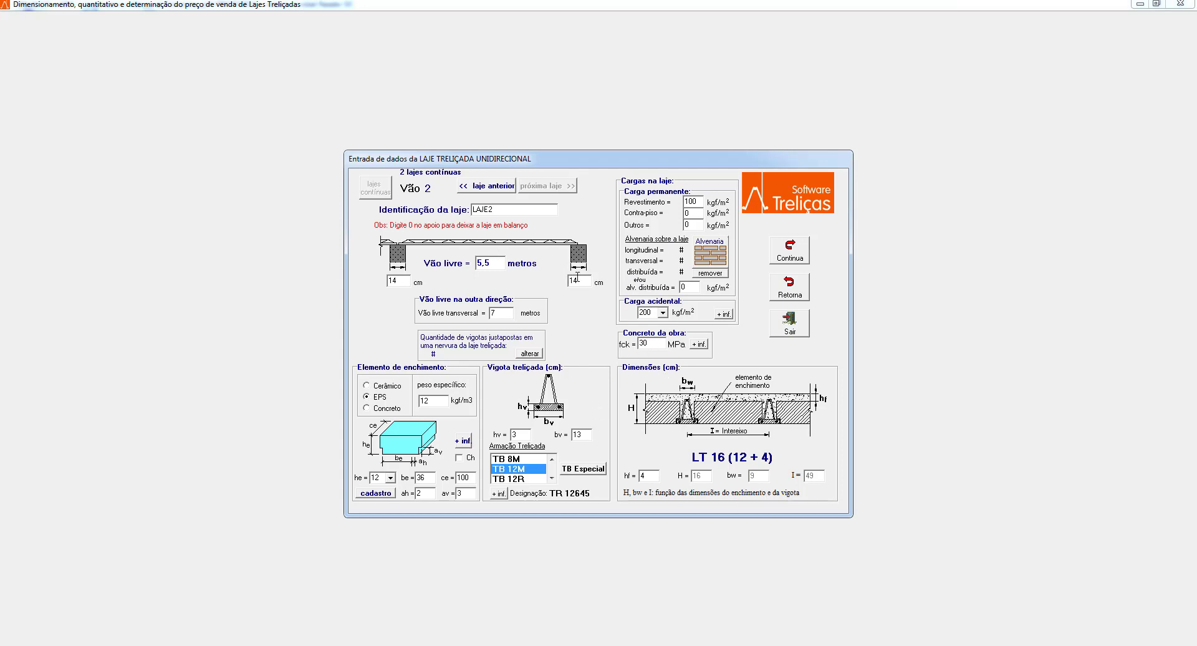
pyautogui.moveTo(585, 281); pyautogui.dragTo(565, 285)
pyautogui.moveTo(502, 263); pyautogui.dragTo(434, 262)
pyautogui.write('1,2')
pyautogui.press('Tab')
pyautogui.write('0')
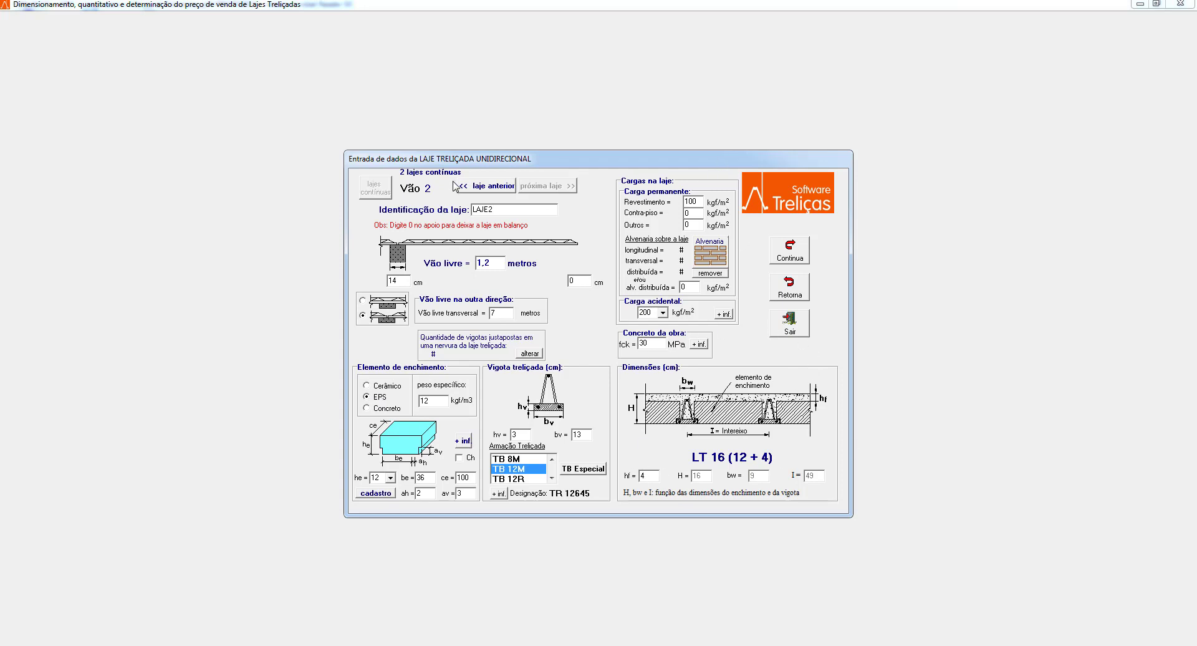
pyautogui.click(795, 255)
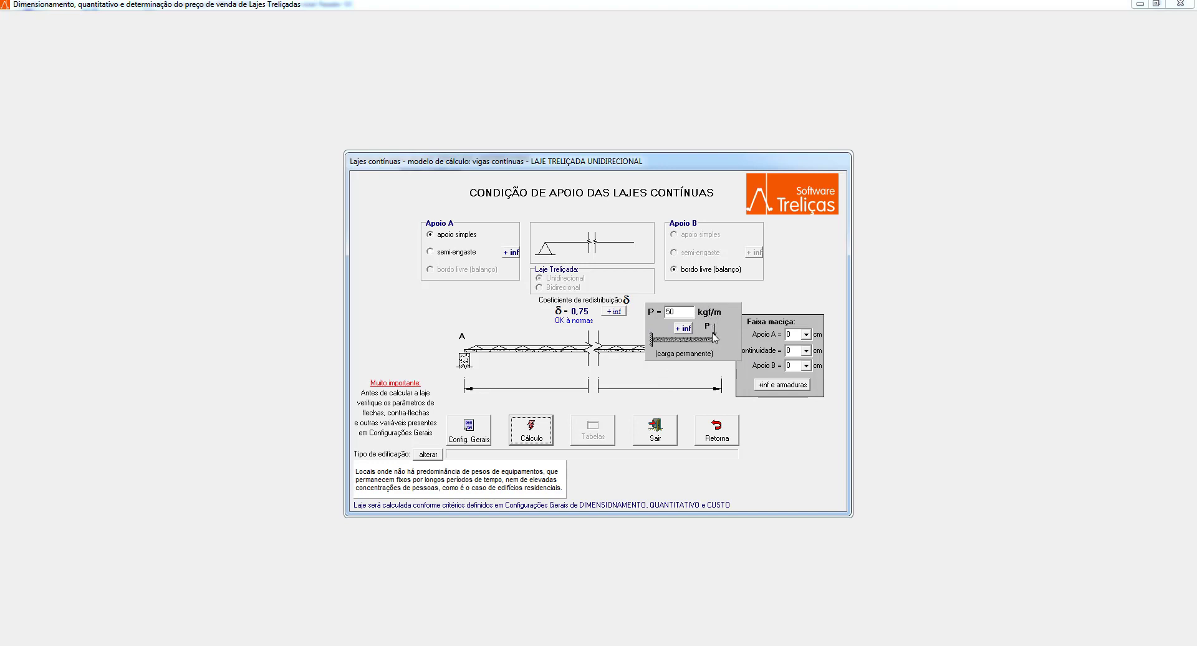
pyautogui.click(538, 435)
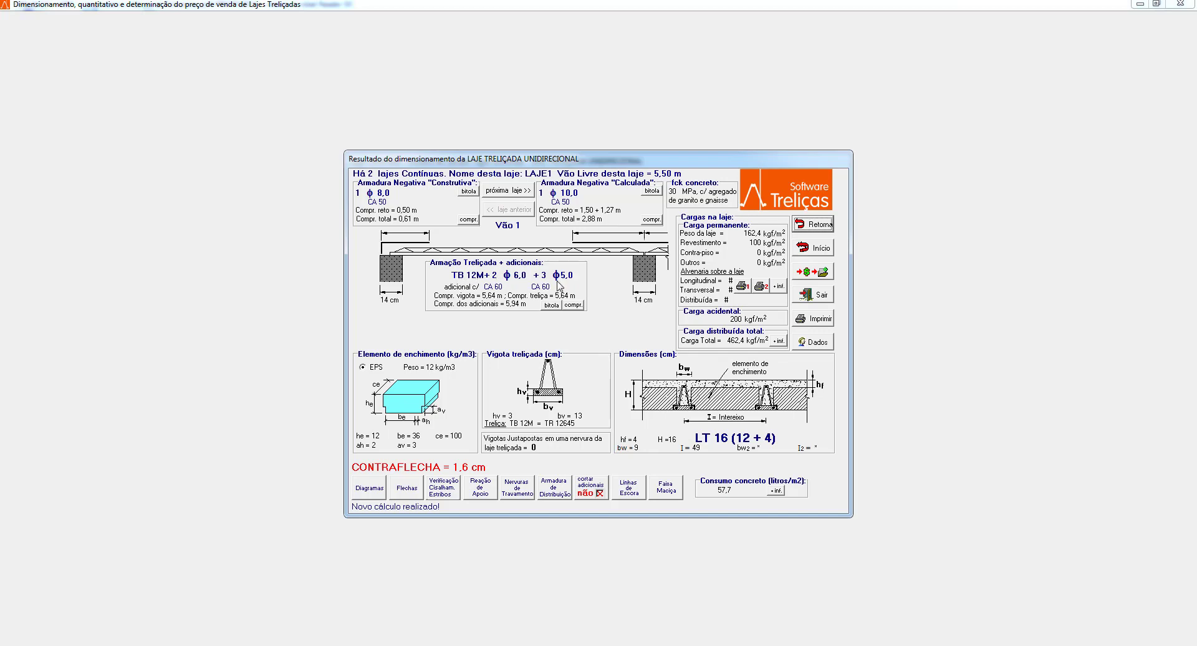
# Step: Review the design results of the cantilever span LAJE2 and view its bending moment and shear force diagrams
pyautogui.click(509, 192)
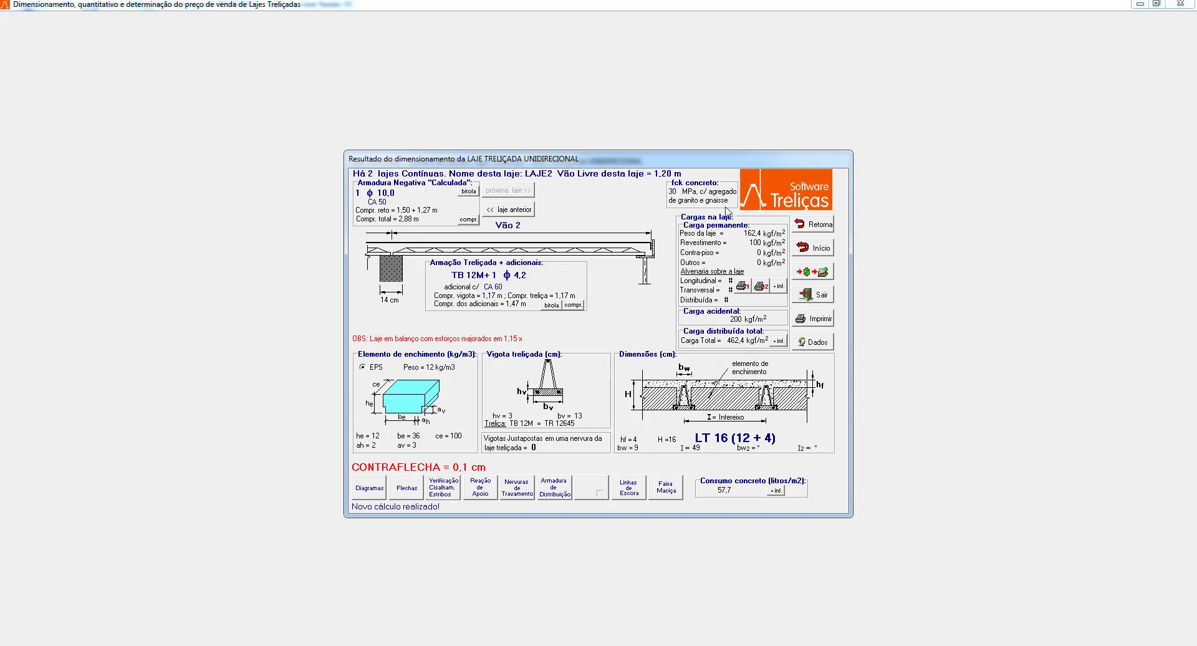
pyautogui.click(373, 496)
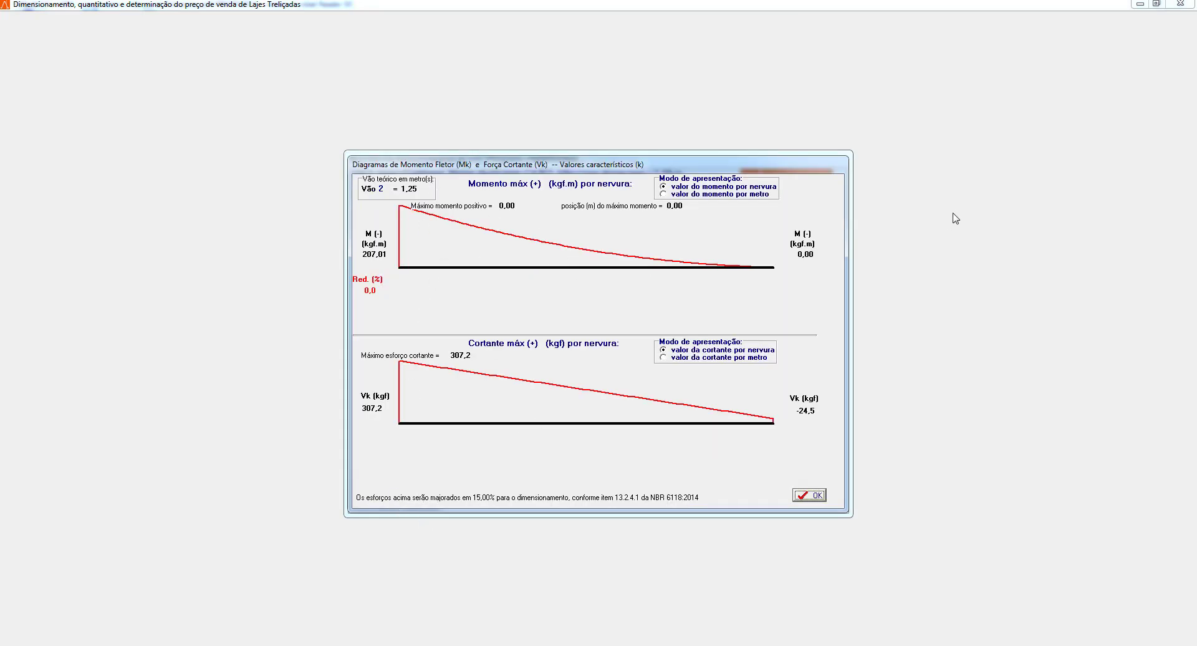
pyautogui.click(817, 494)
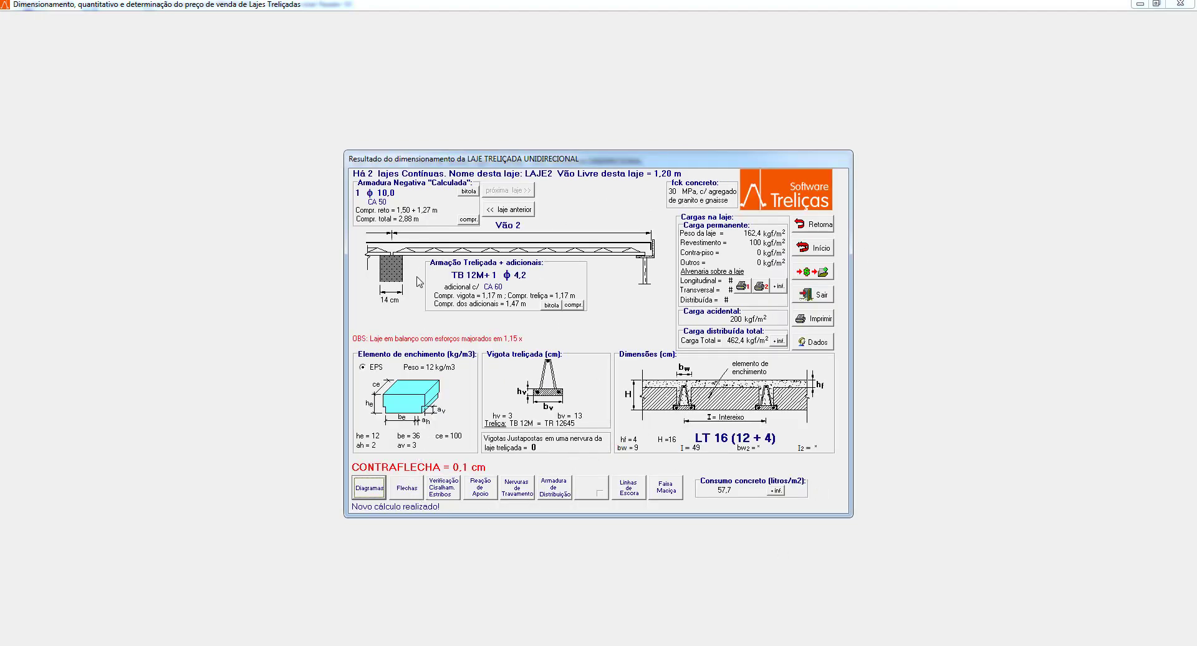